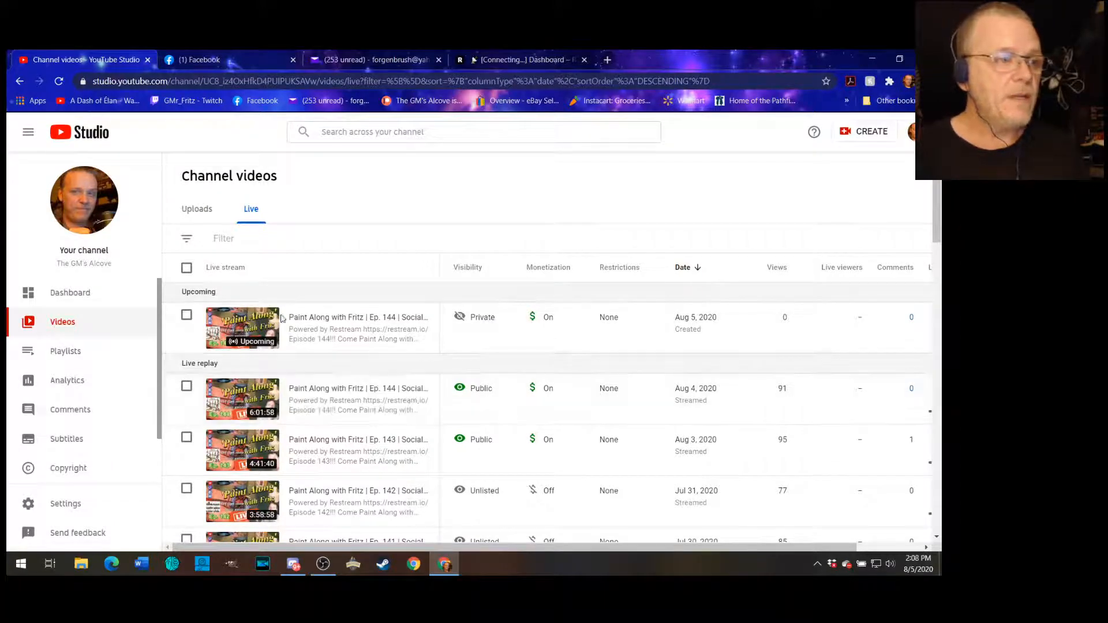
- Switch to the uploaded videos list and open the details of the 'Painting Projects Update: AB Miniatures' video for editing
click(197, 209)
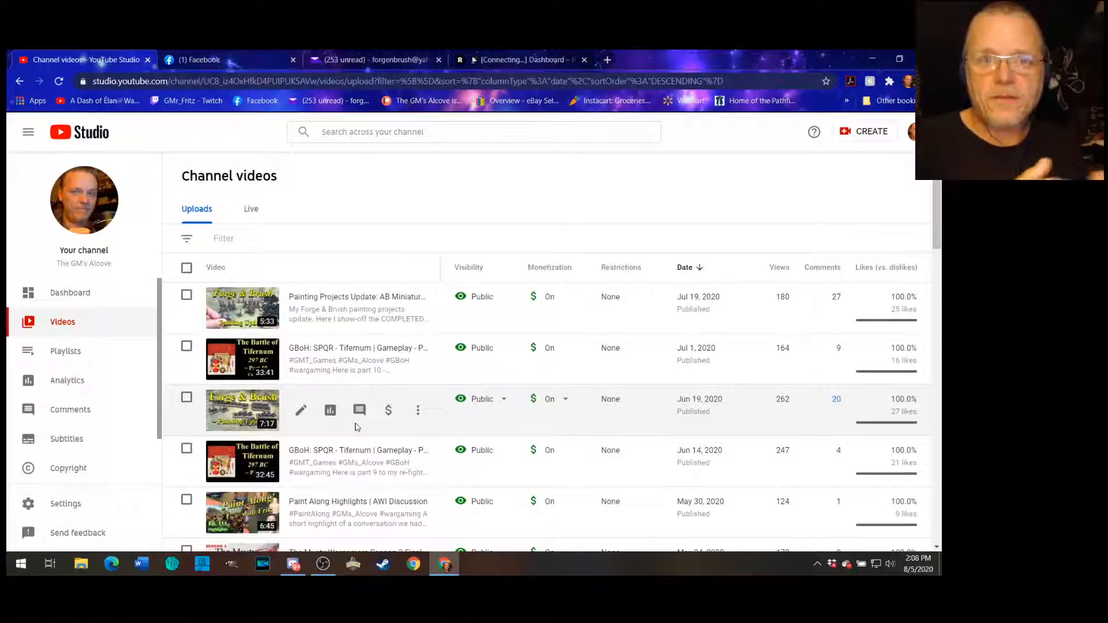
scroll(381, 457, down, 5)
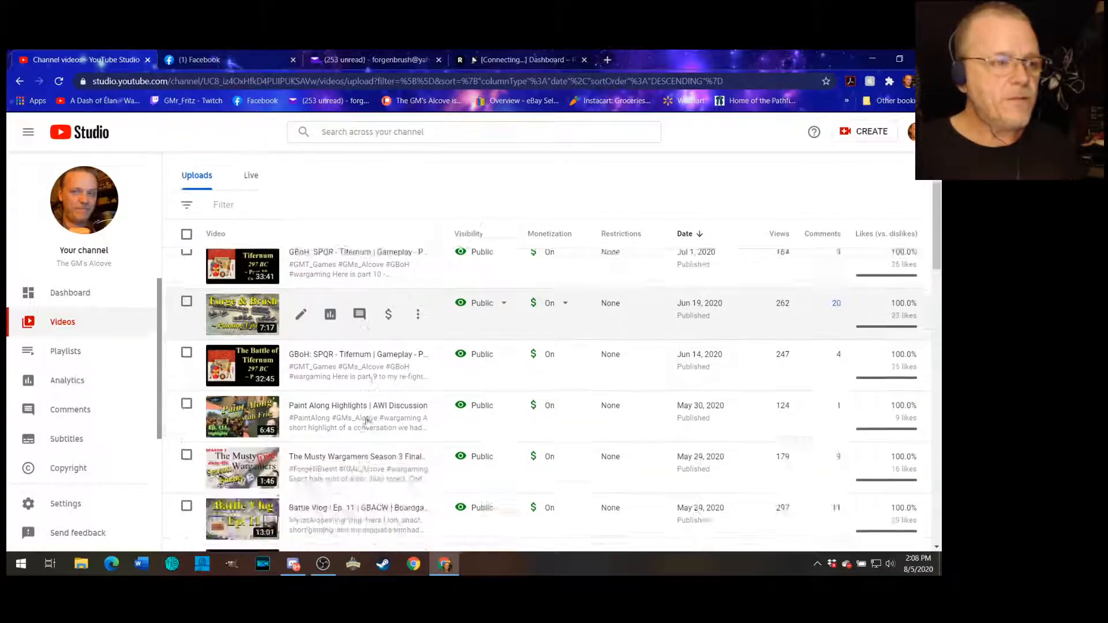
scroll(381, 456, up, 6)
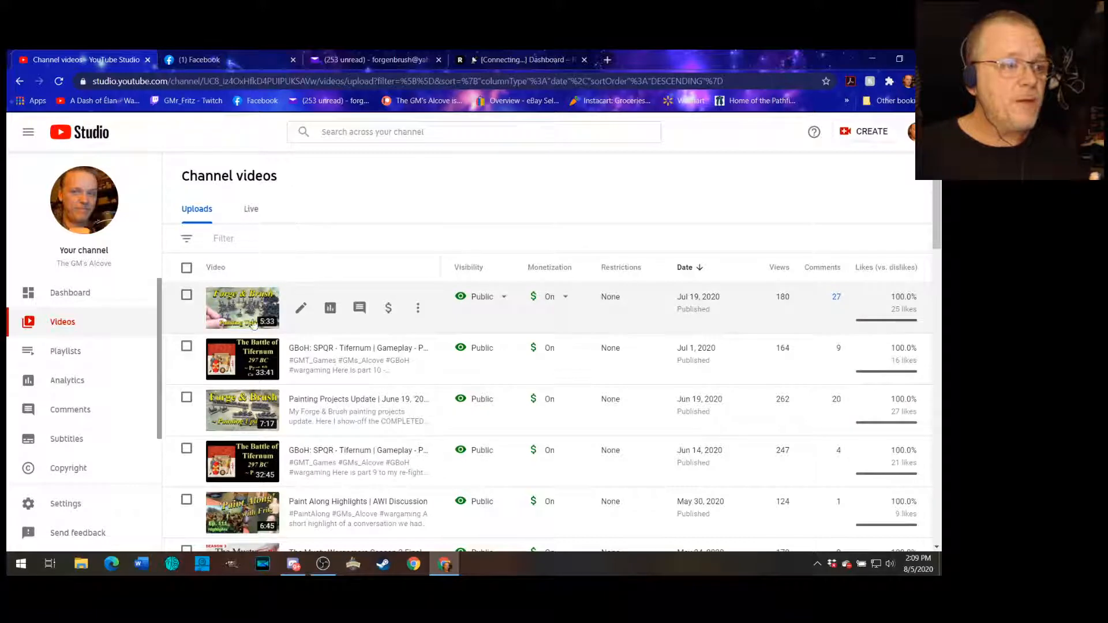
click(187, 296)
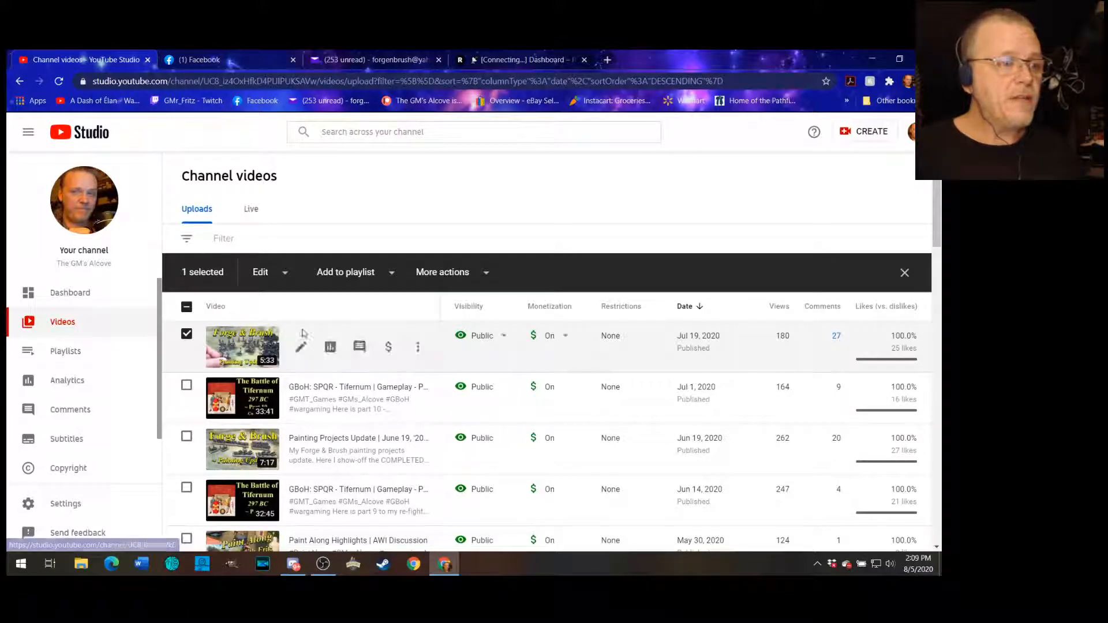
click(187, 334)
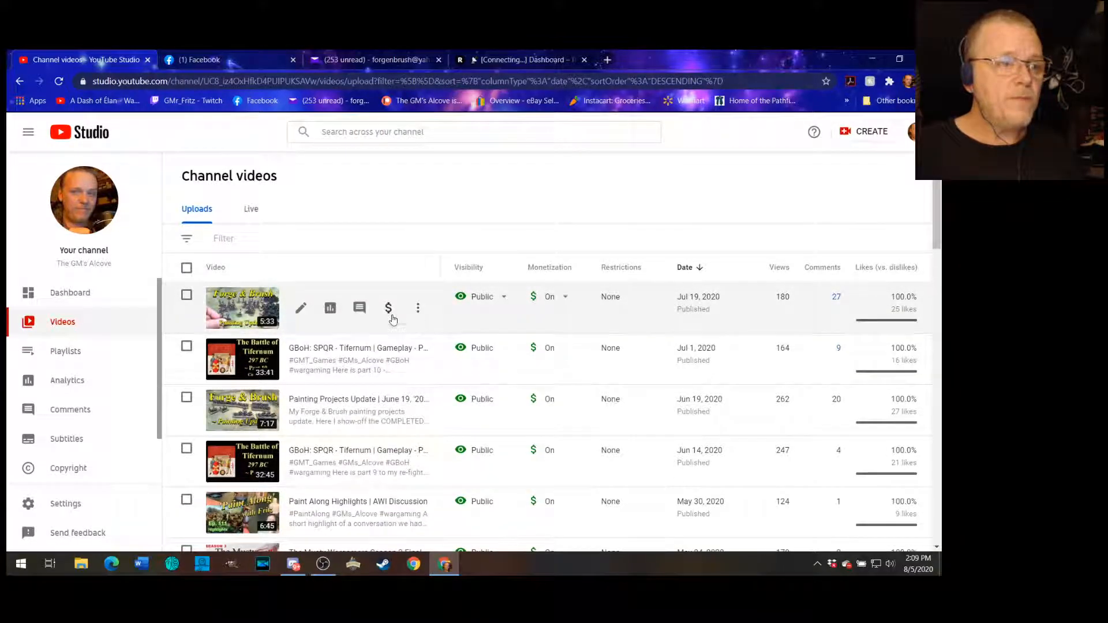
click(301, 307)
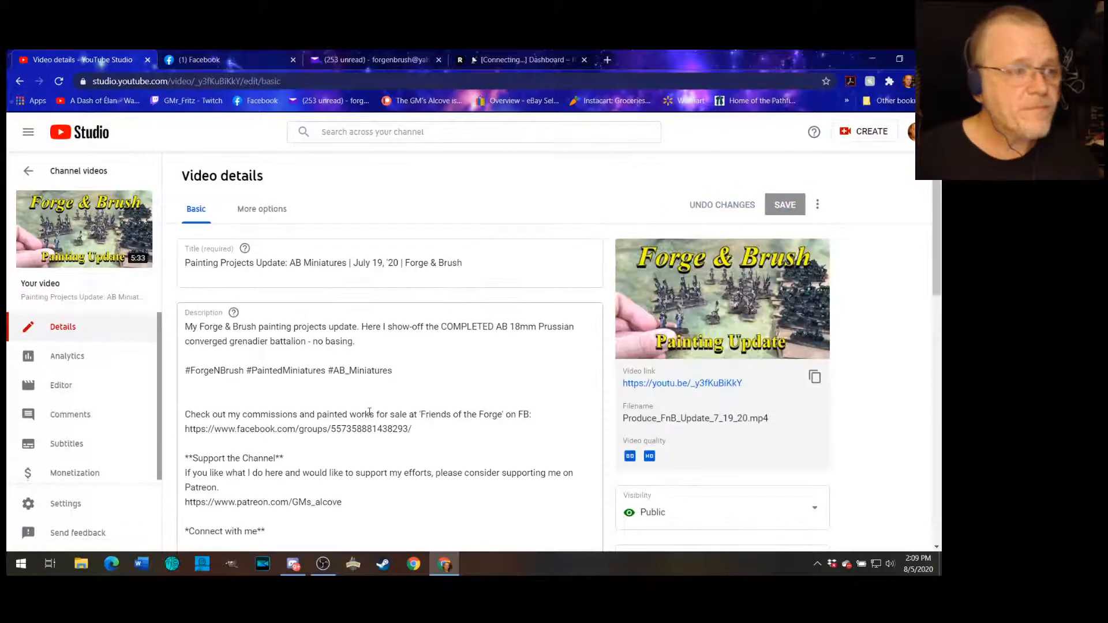
- Scroll through the video's description, visibility, playlist, end screen and cards settings to review them
scroll(483, 376, down, 3)
scroll(483, 379, up, 3)
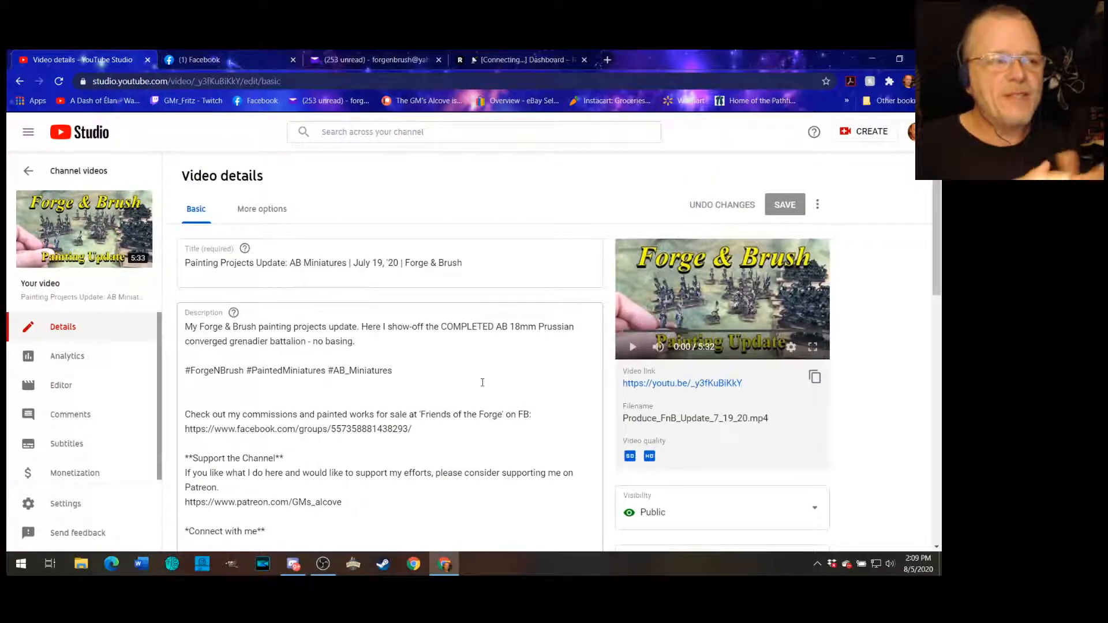
scroll(452, 396, down, 5)
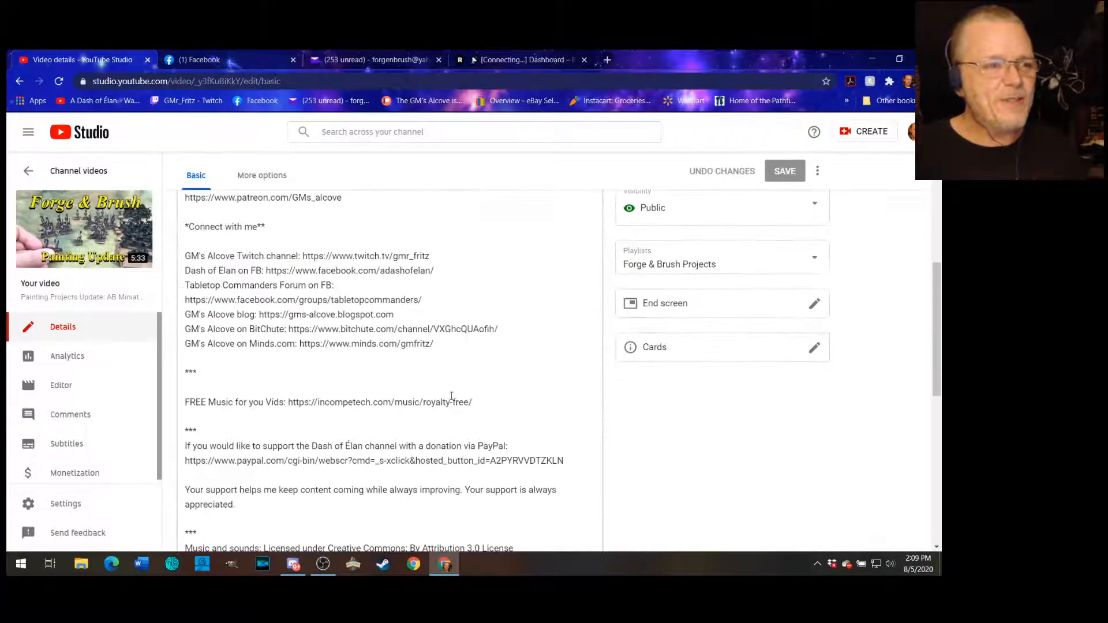
scroll(437, 407, down, 6)
scroll(508, 407, up, 8)
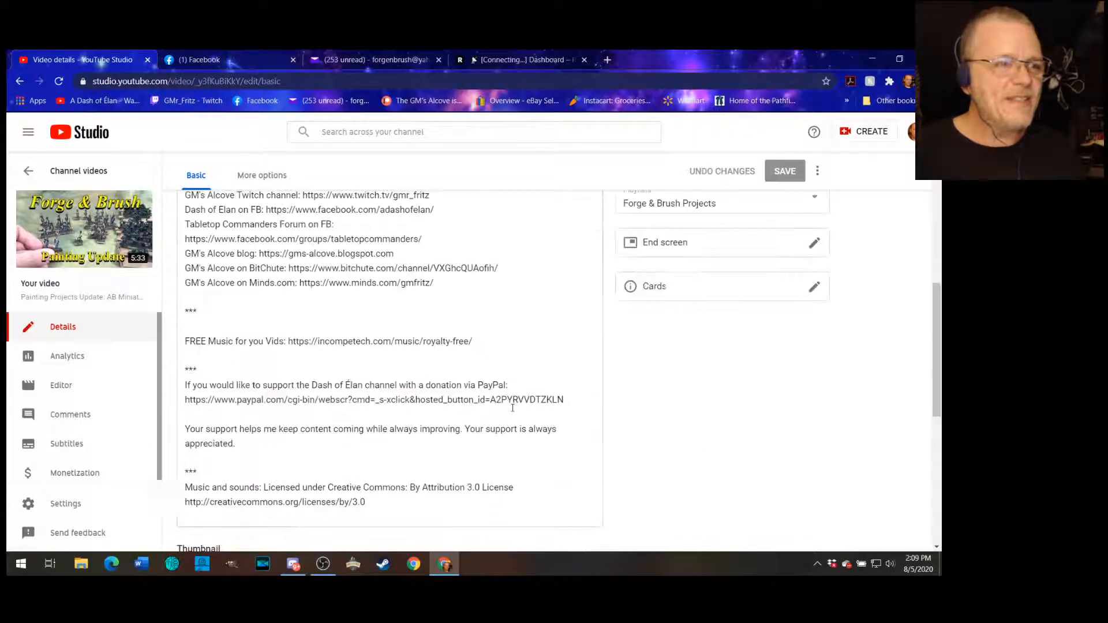
scroll(513, 407, up, 1)
scroll(514, 410, down, 1)
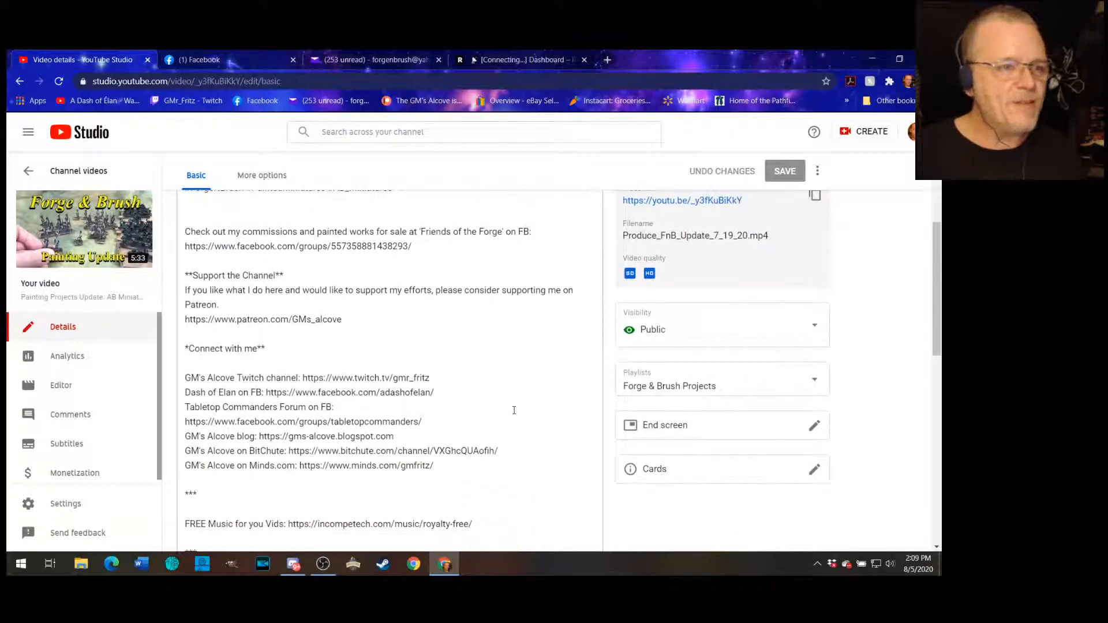
scroll(514, 411, down, 2)
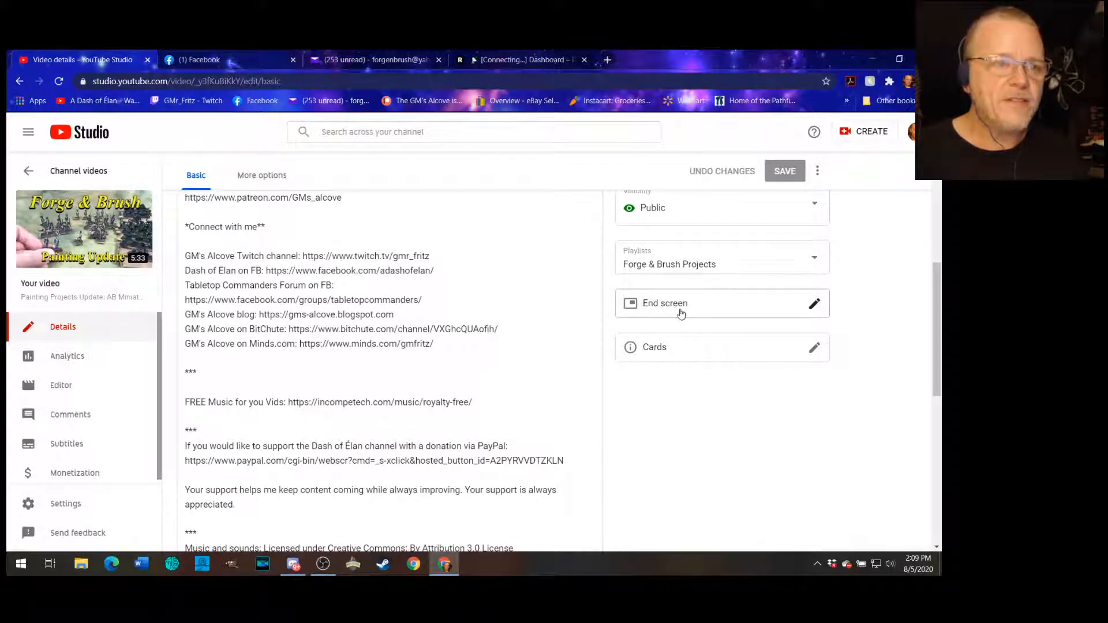
scroll(684, 464, up, 5)
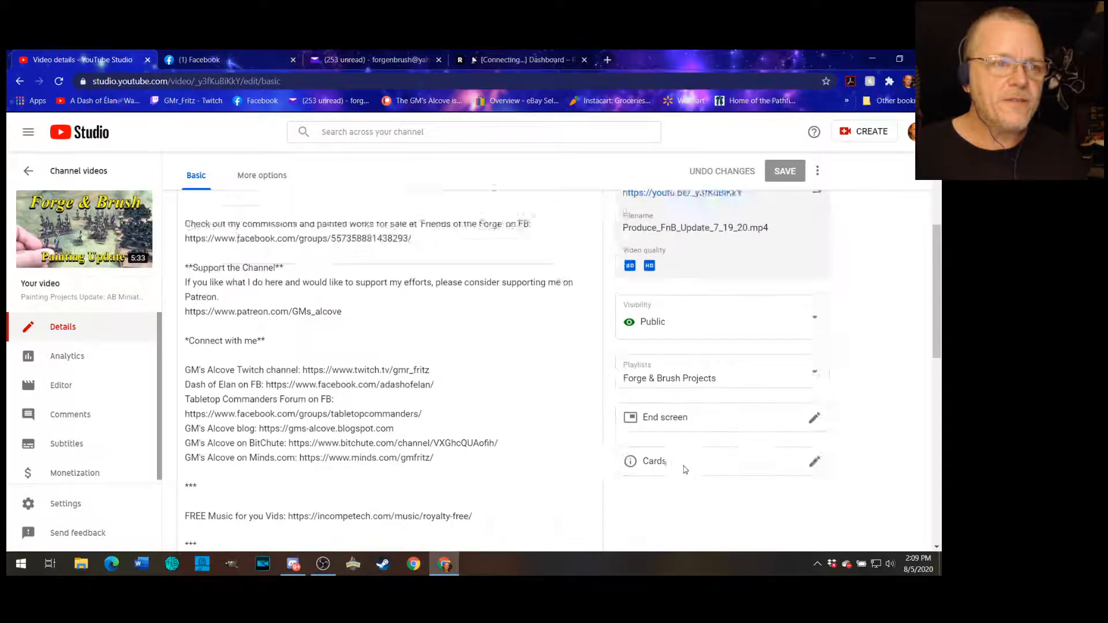
scroll(664, 404, down, 3)
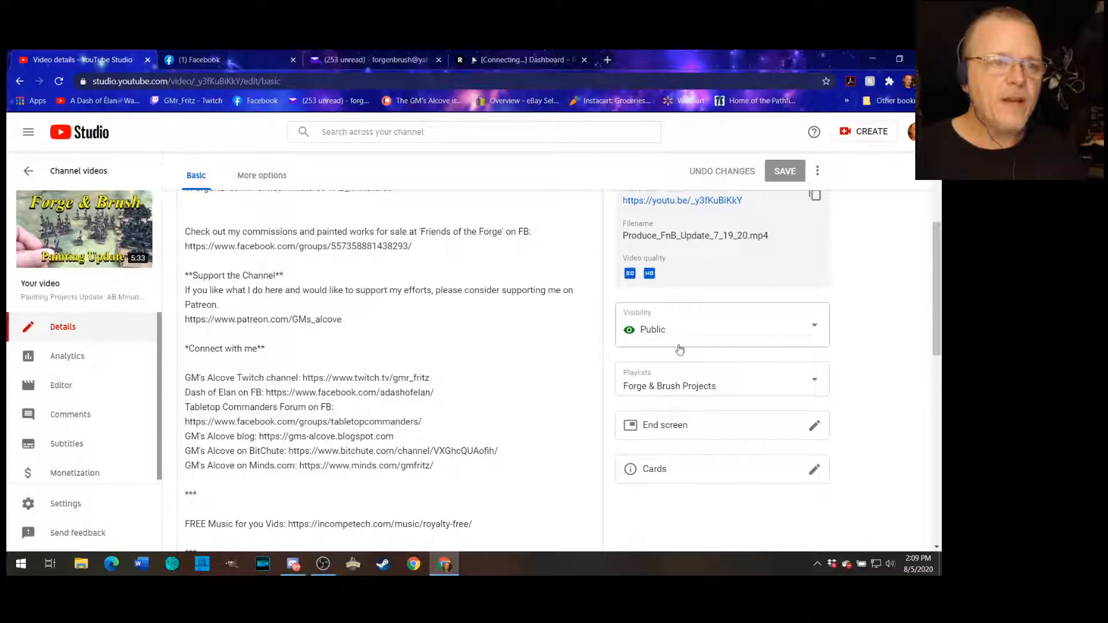
scroll(678, 346, up, 5)
scroll(682, 345, down, 4)
scroll(682, 346, down, 3)
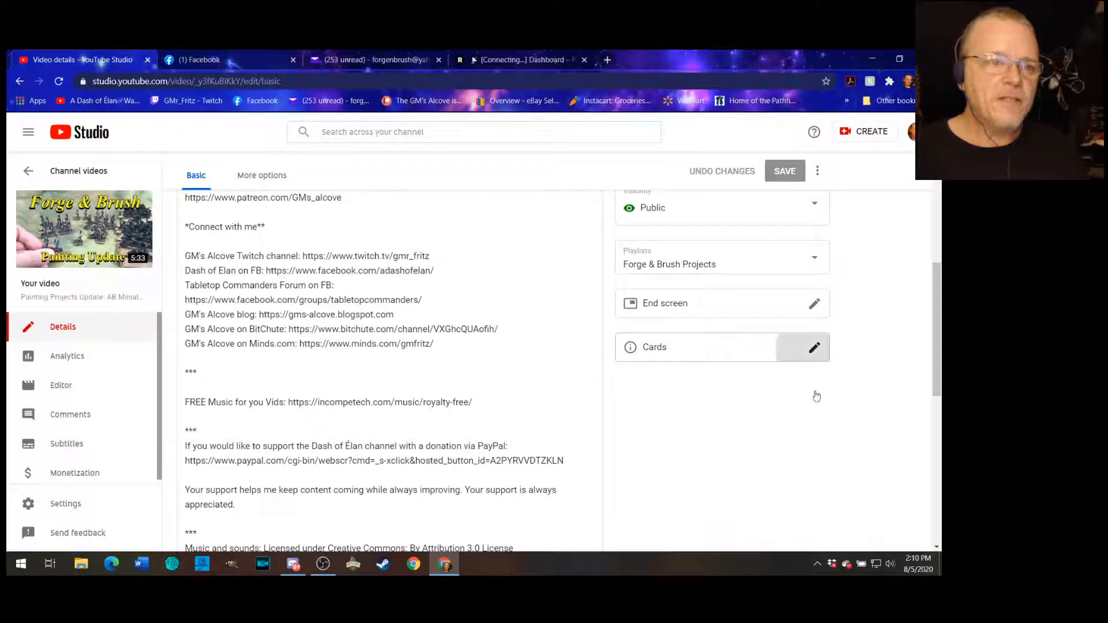
- Open the Cards editor, delete the playlist card at 2:03:26, and move the first playlist card to 1:59:22
click(815, 347)
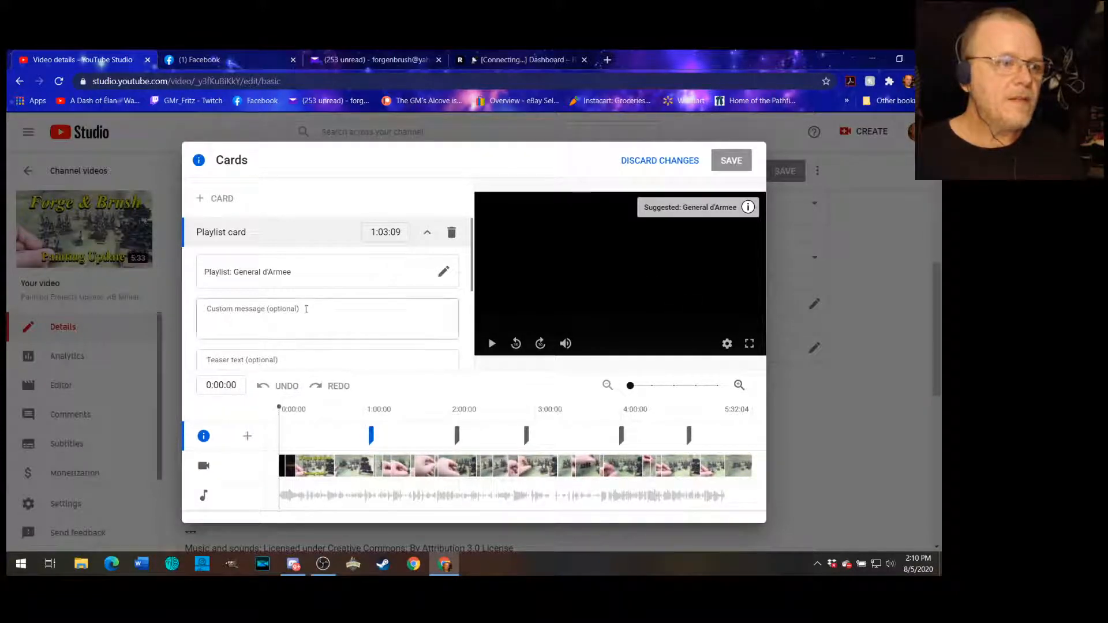
scroll(441, 272, down, 3)
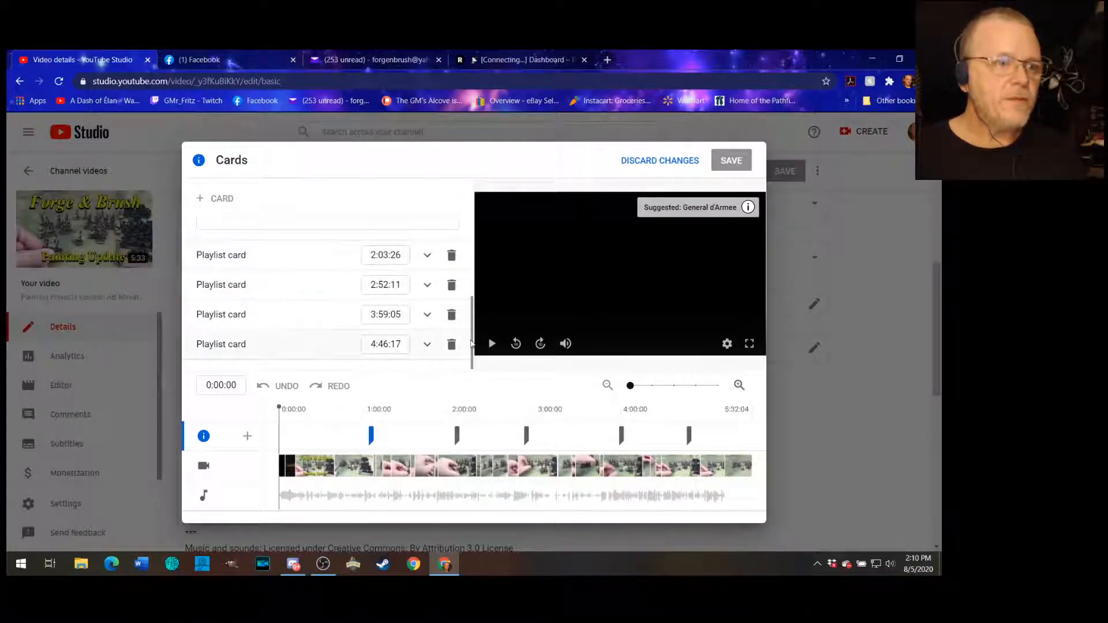
drag(471, 344, 484, 199)
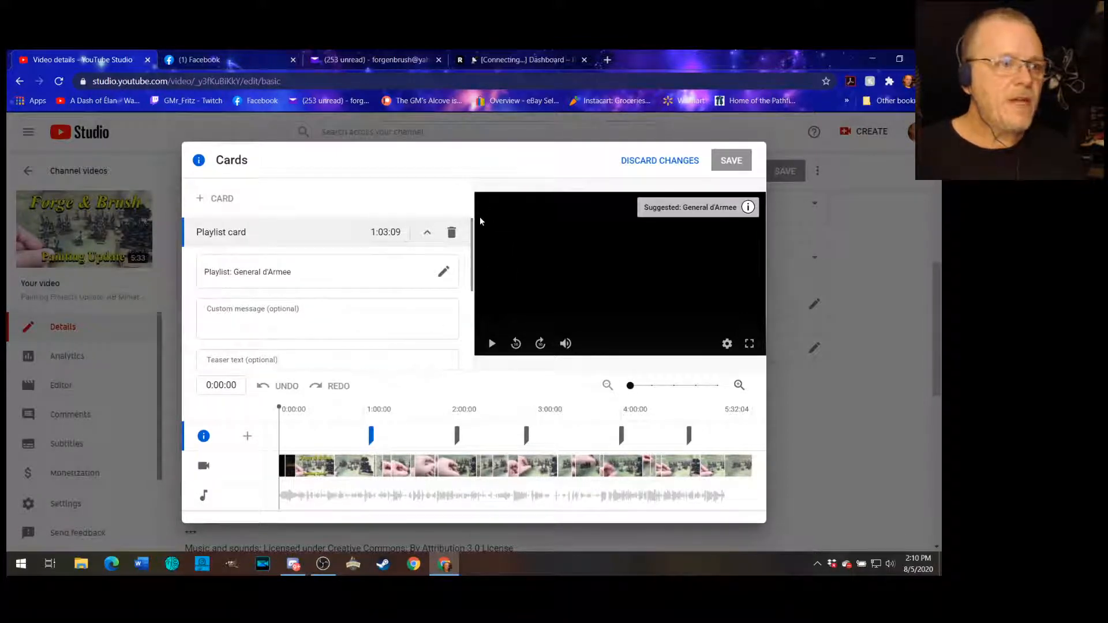
mouse_move(201, 202)
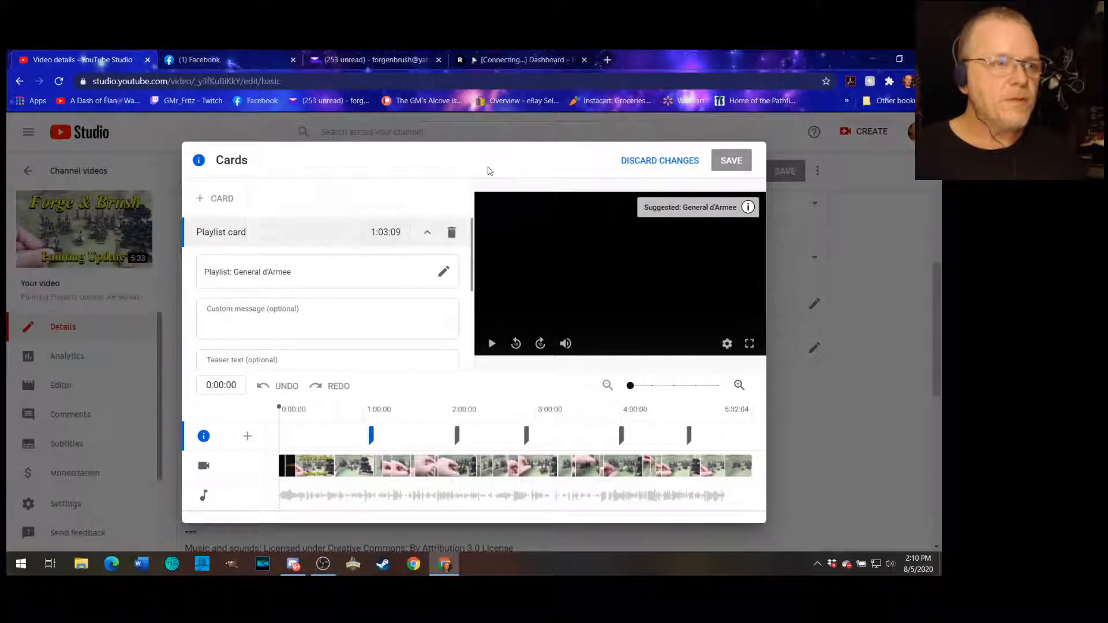
scroll(451, 278, down, 3)
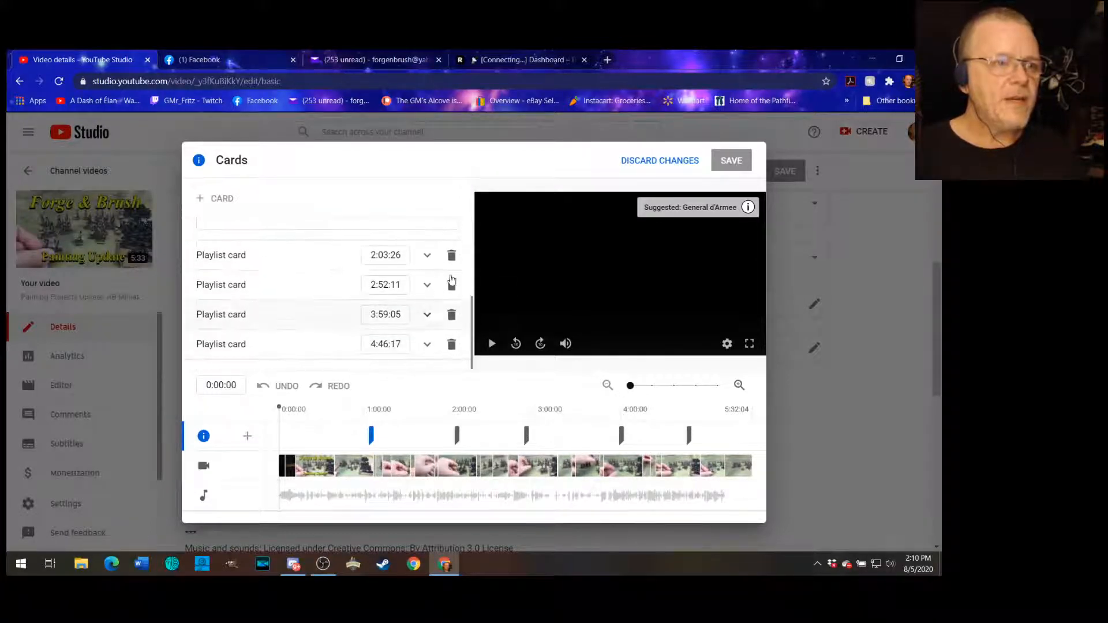
click(452, 256)
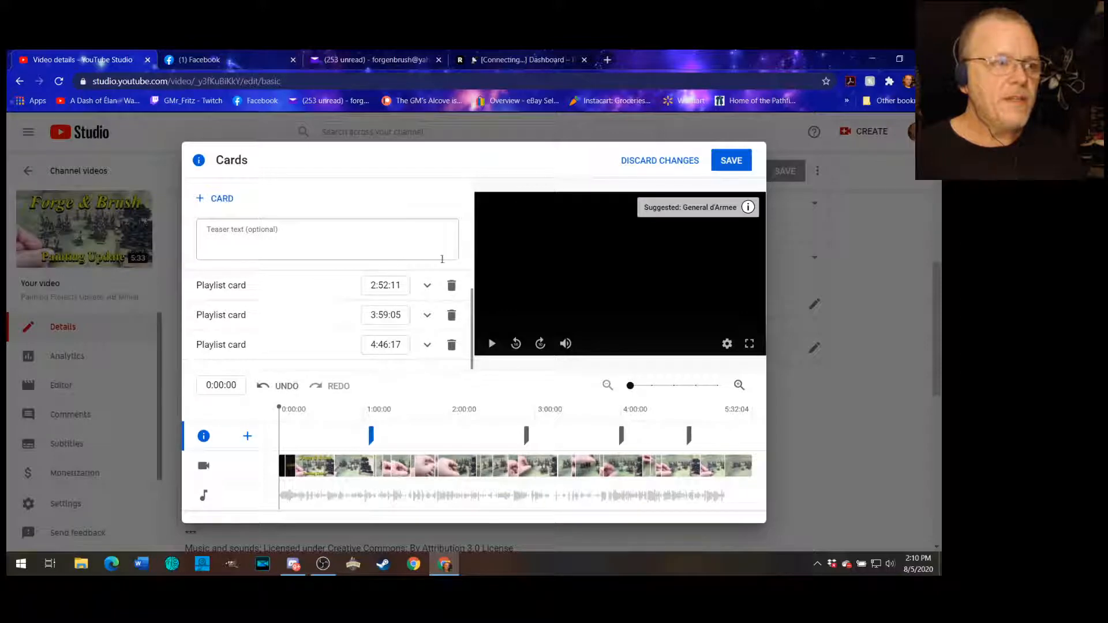
scroll(421, 309, up, 3)
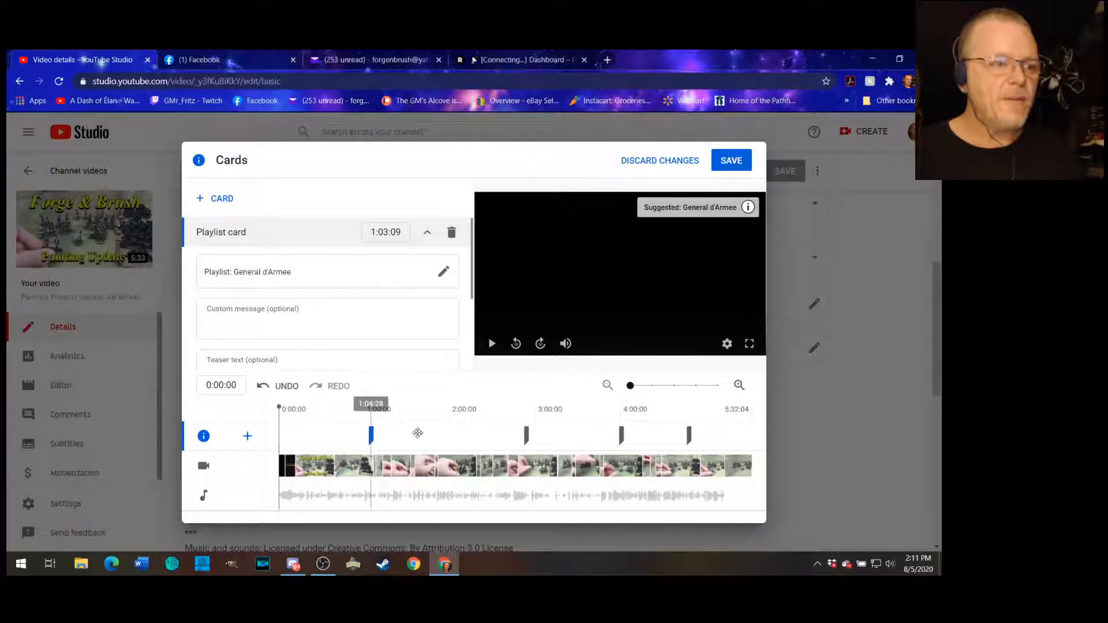
drag(370, 434, 451, 432)
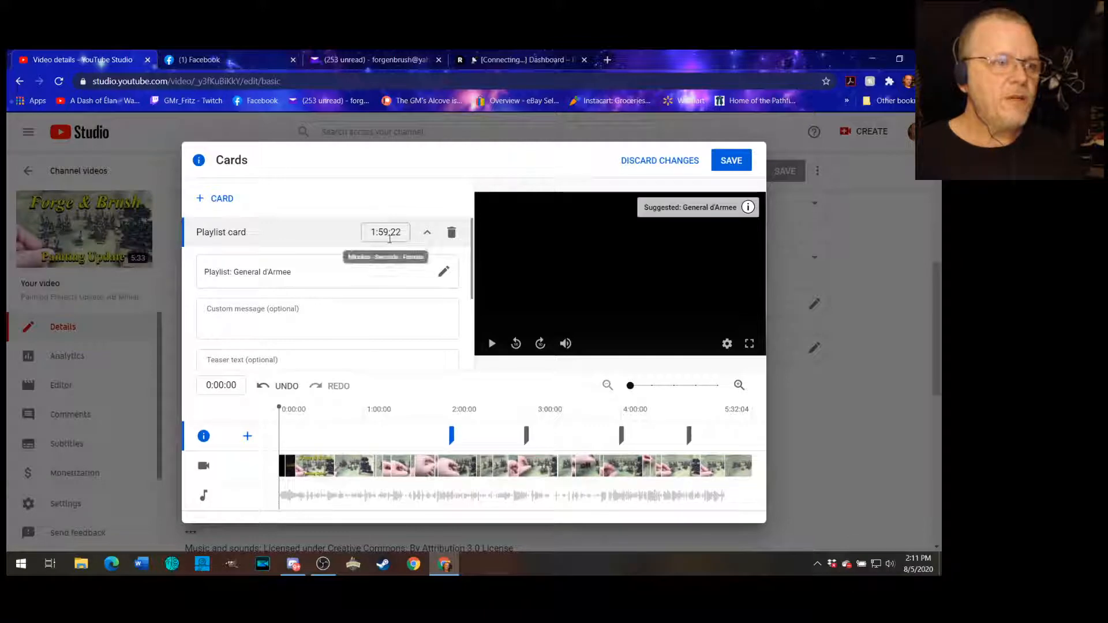
- Add a video card linking to 'Paint Along with Fritz | Ep. 144 | Social Painting' from your videos
click(217, 202)
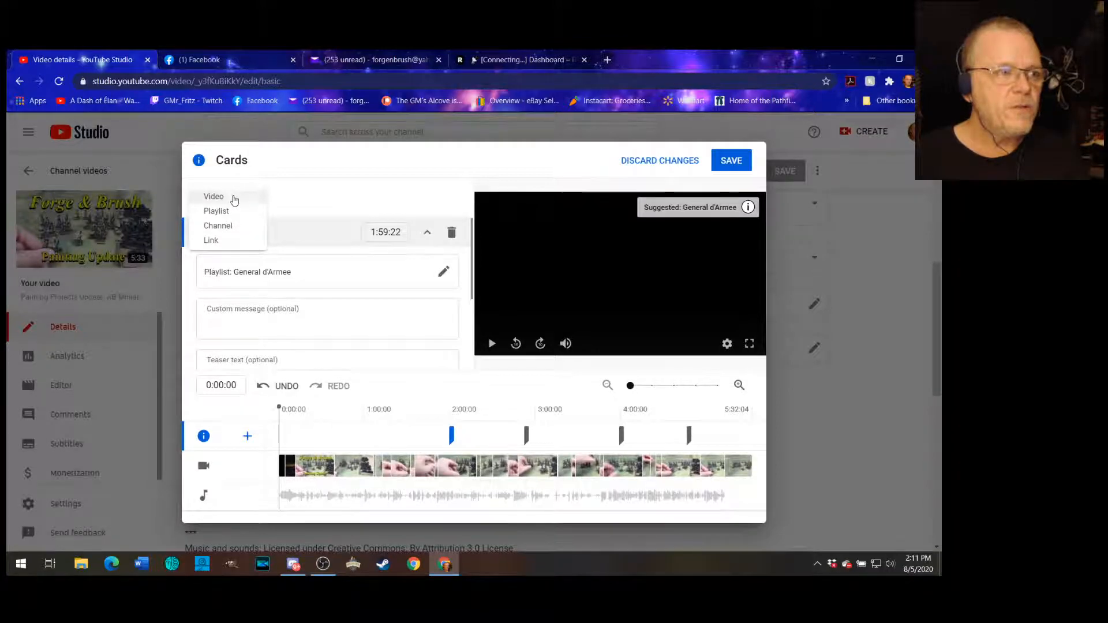
click(235, 198)
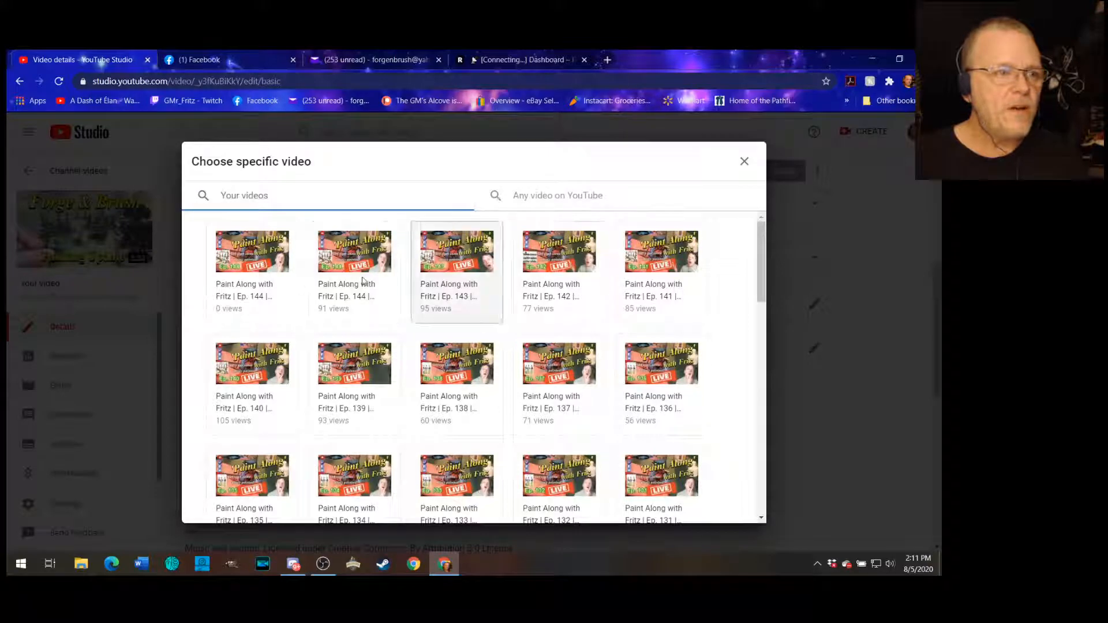
scroll(520, 324, down, 3)
scroll(553, 377, down, 3)
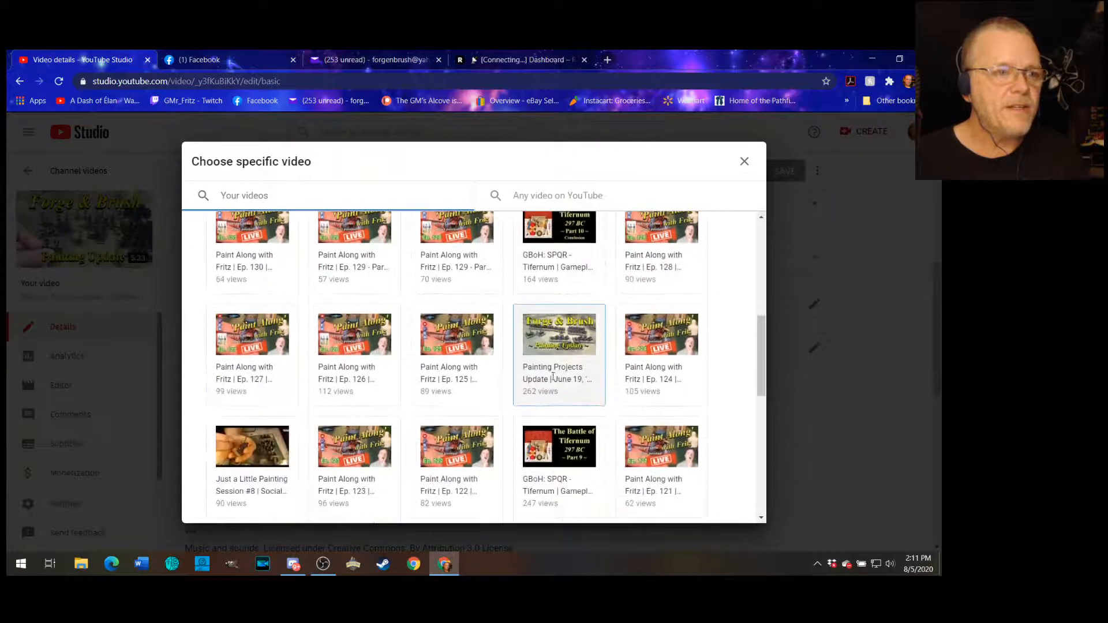
scroll(550, 390, up, 5)
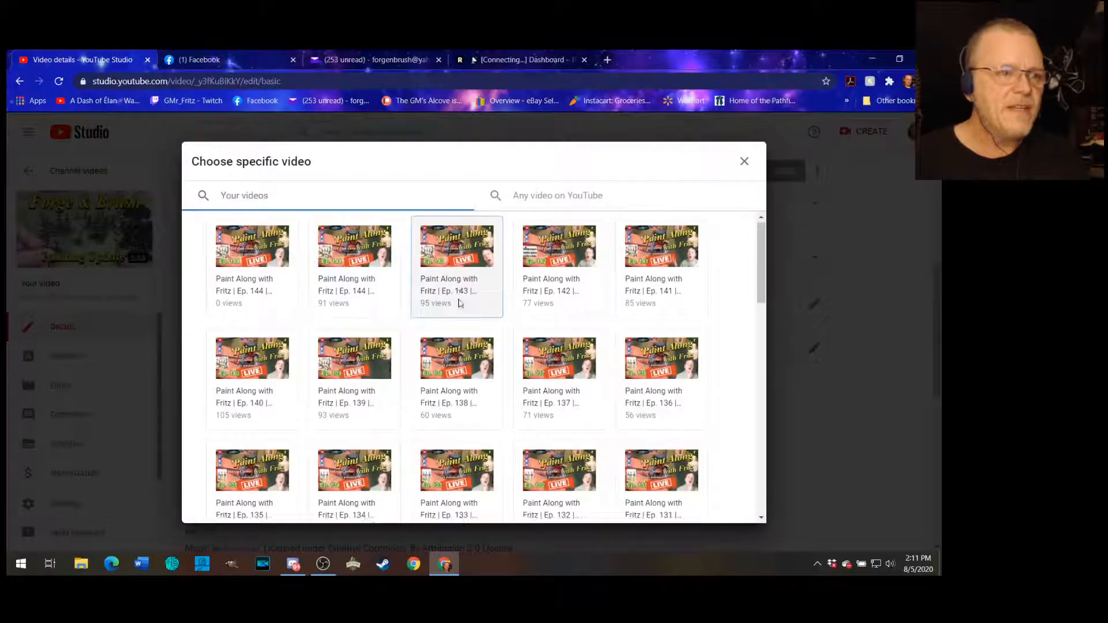
scroll(498, 348, down, 4)
scroll(498, 349, down, 6)
scroll(536, 370, up, 11)
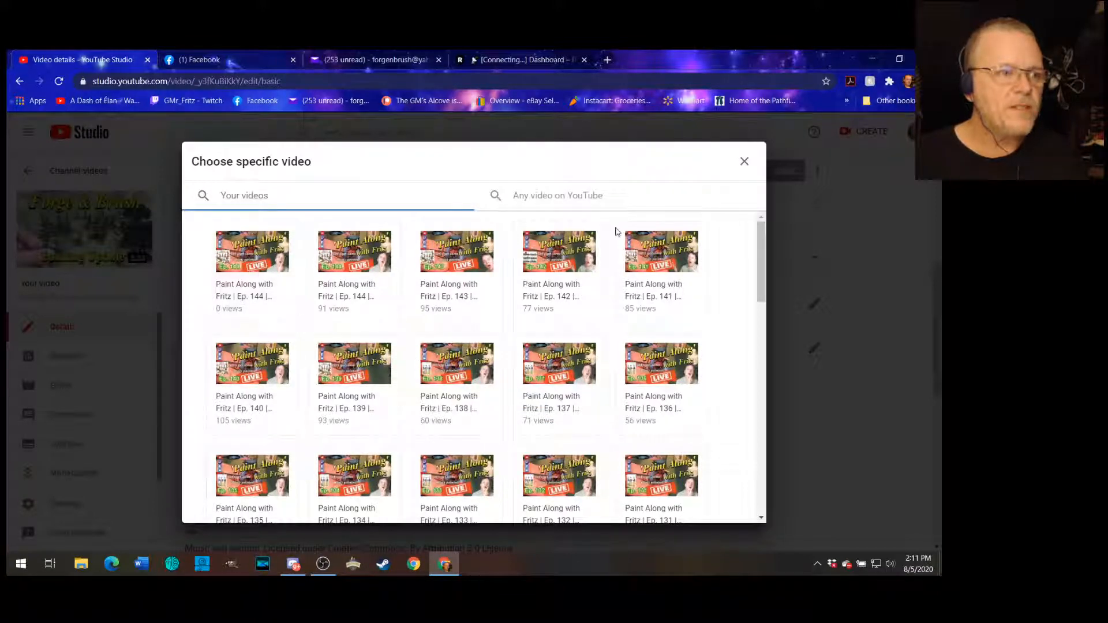
click(263, 269)
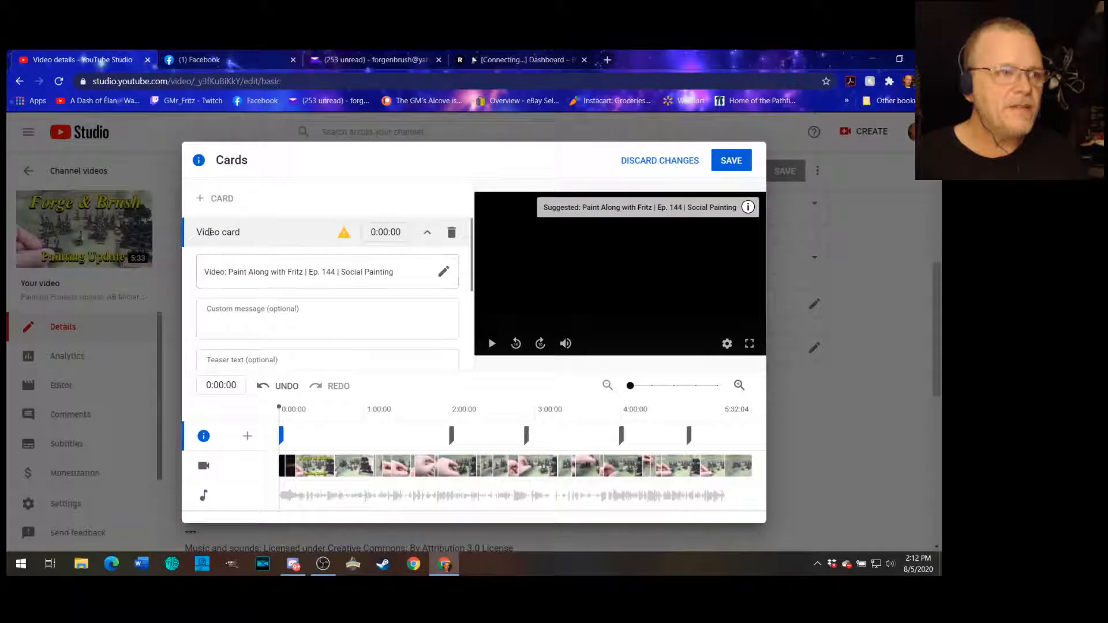
- Move the new video card on the timeline to 1:00:20 and review the card list
scroll(310, 273, down, 2)
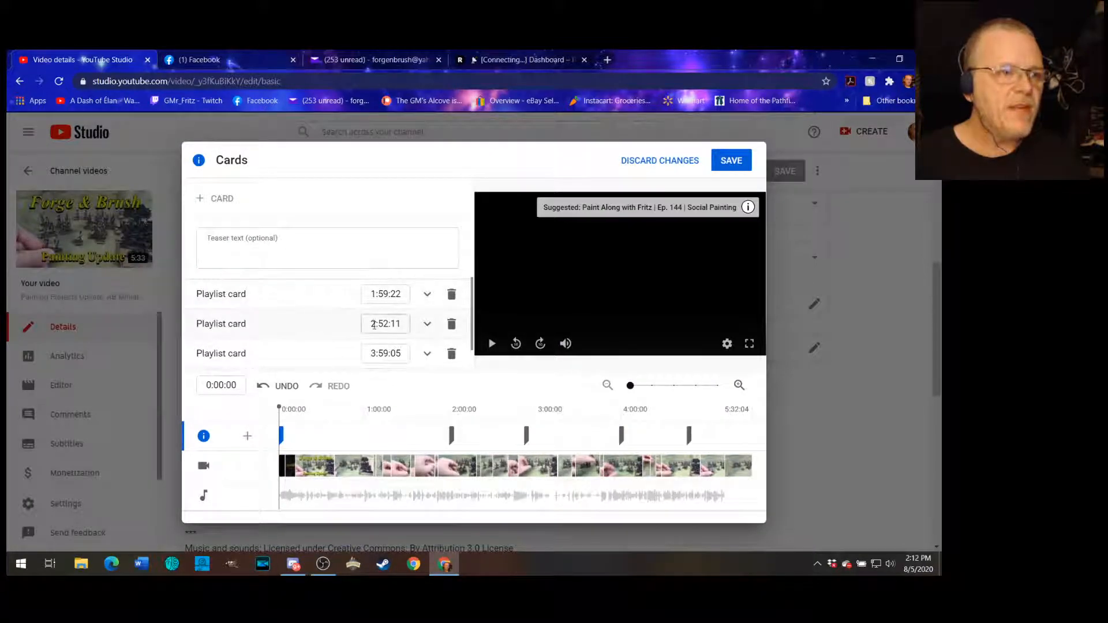
scroll(313, 338, down, 1)
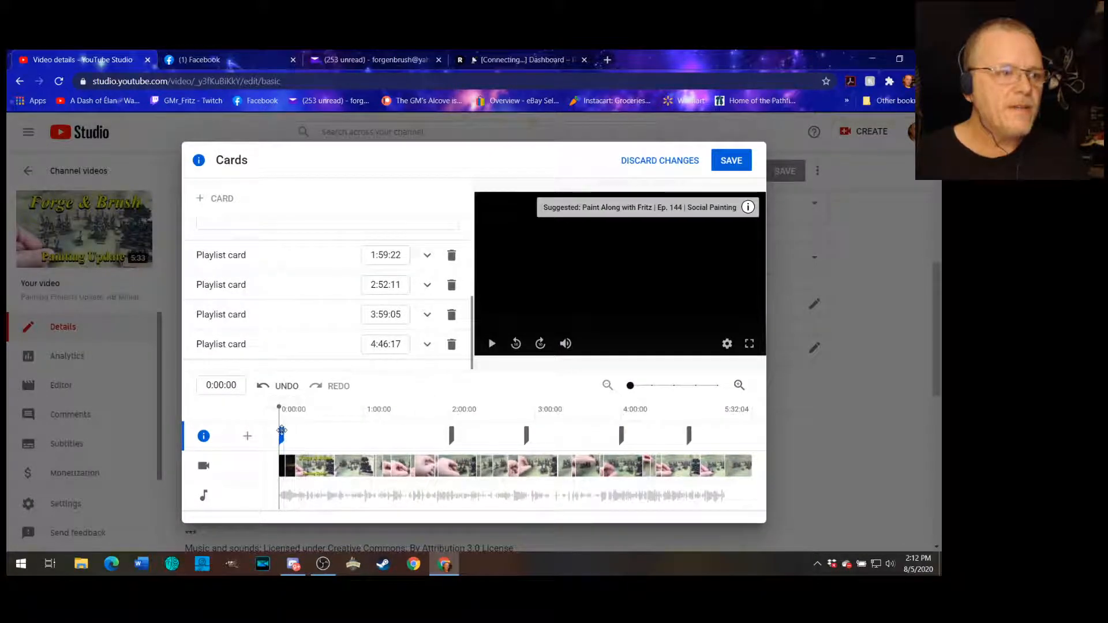
drag(282, 430, 368, 434)
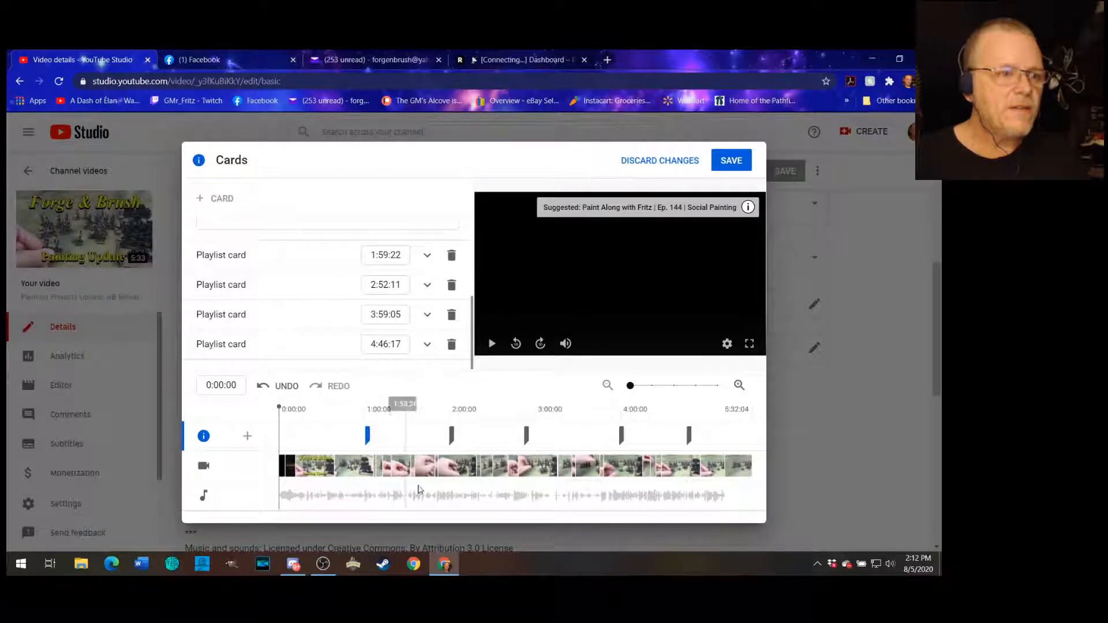
scroll(348, 330, up, 2)
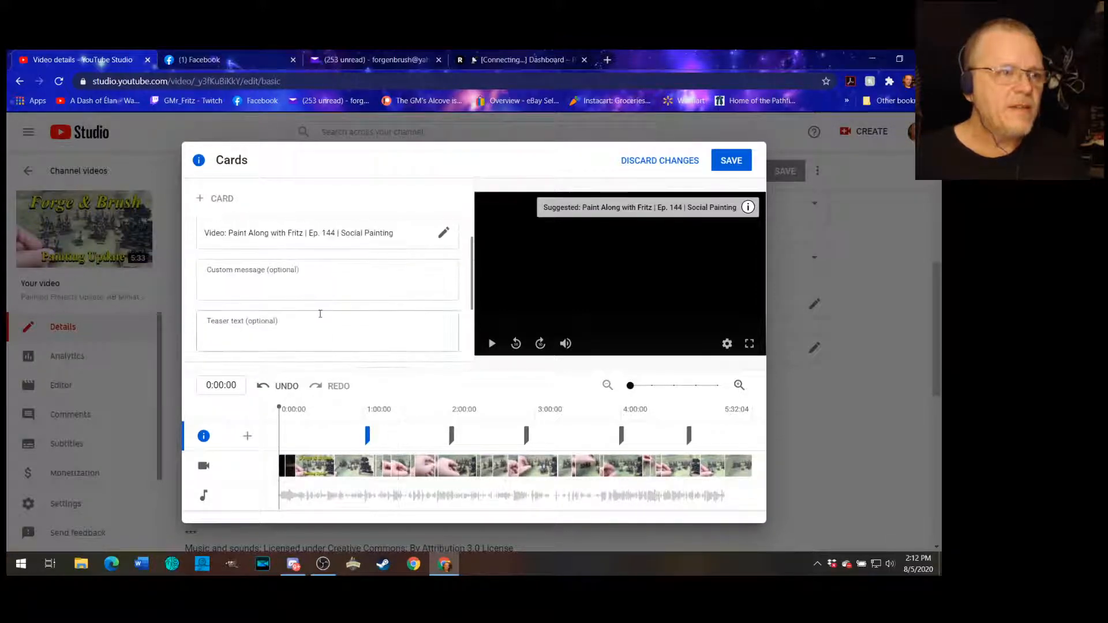
scroll(321, 318, down, 2)
scroll(321, 319, up, 2)
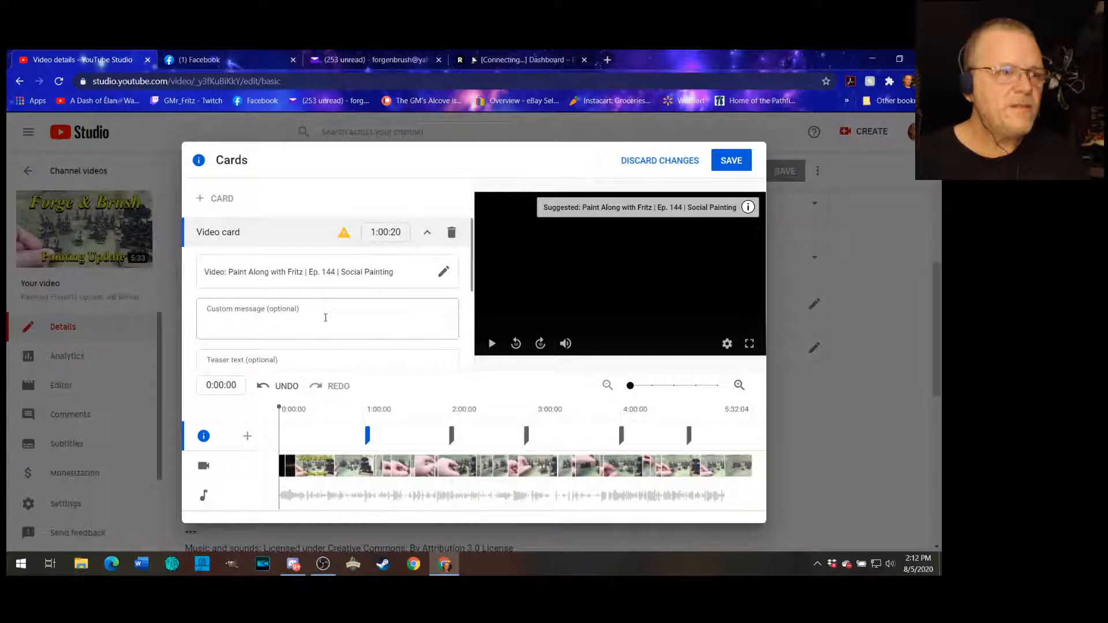
mouse_move(345, 236)
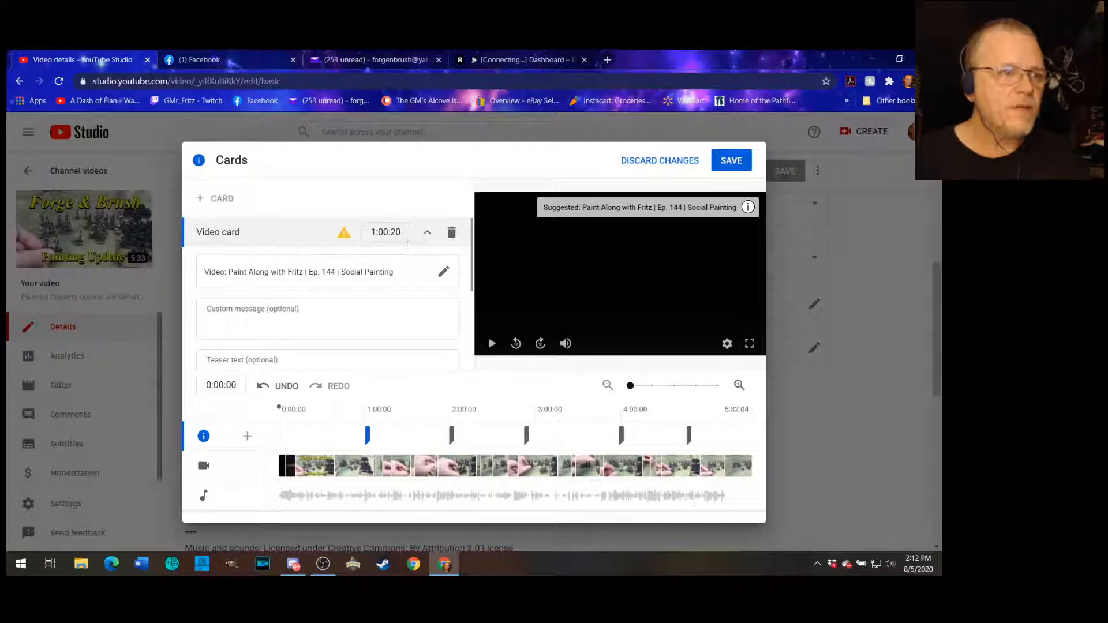
scroll(349, 363, down, 2)
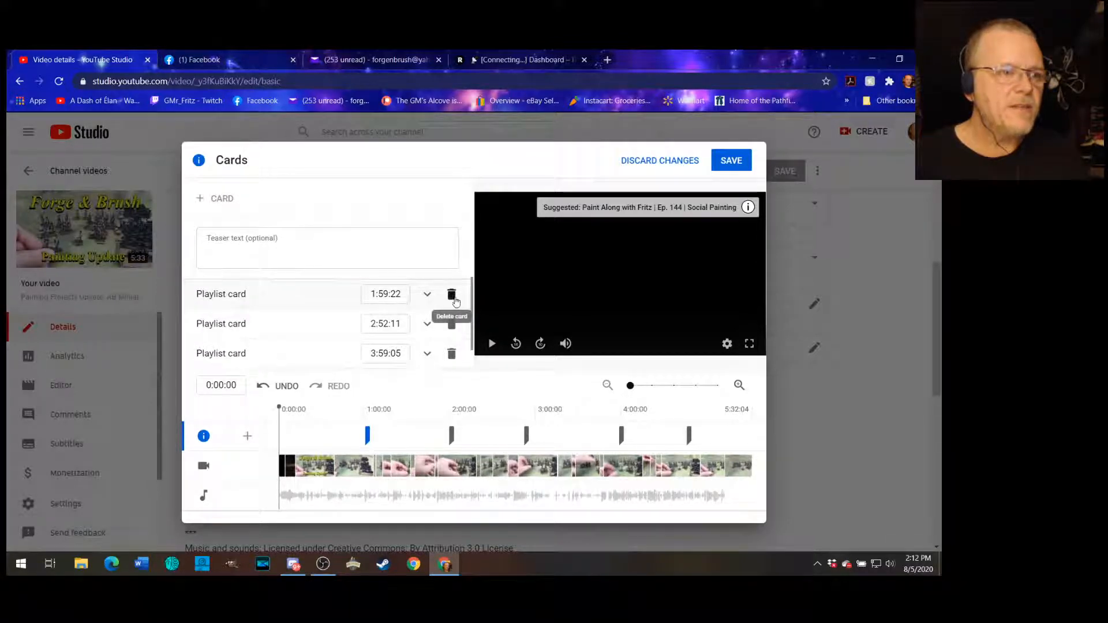
- Delete the video card linking to Paint Along Ep. 144
scroll(453, 323, down, 1)
scroll(453, 334, up, 3)
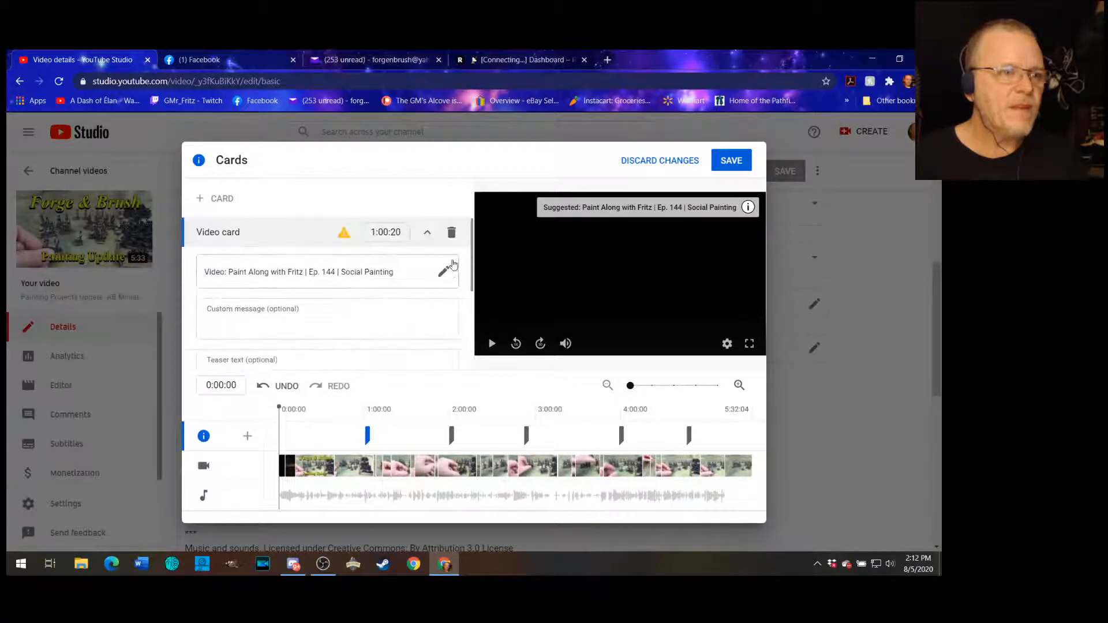
click(451, 232)
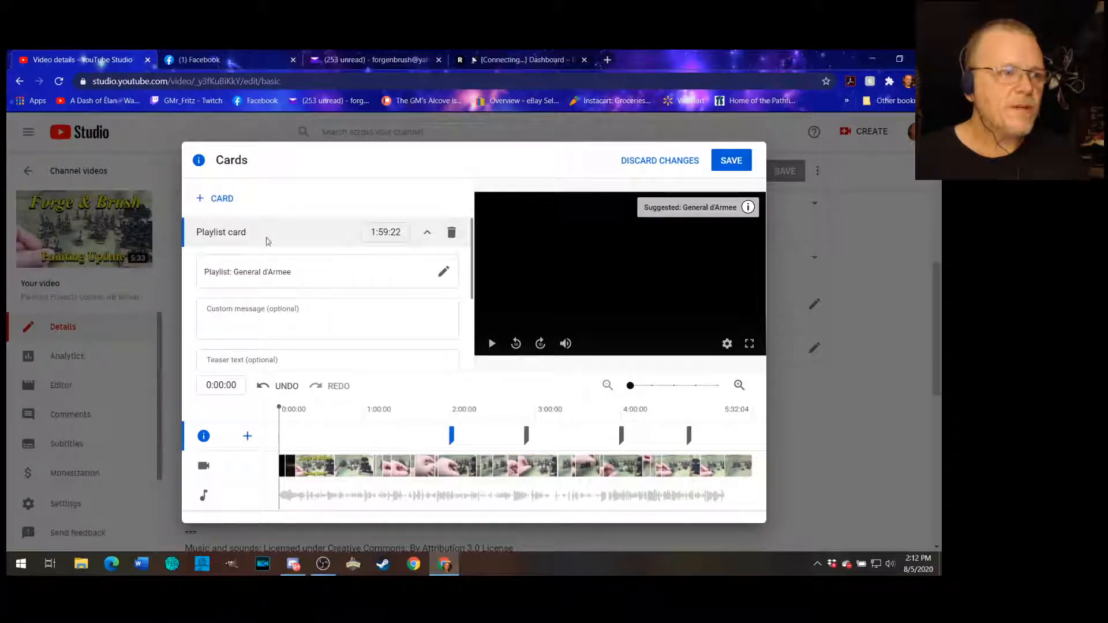
- Add a video card linking to 'GBoH: SPQR - Tifernum | Gameplay - Part 10' from your videos
click(216, 198)
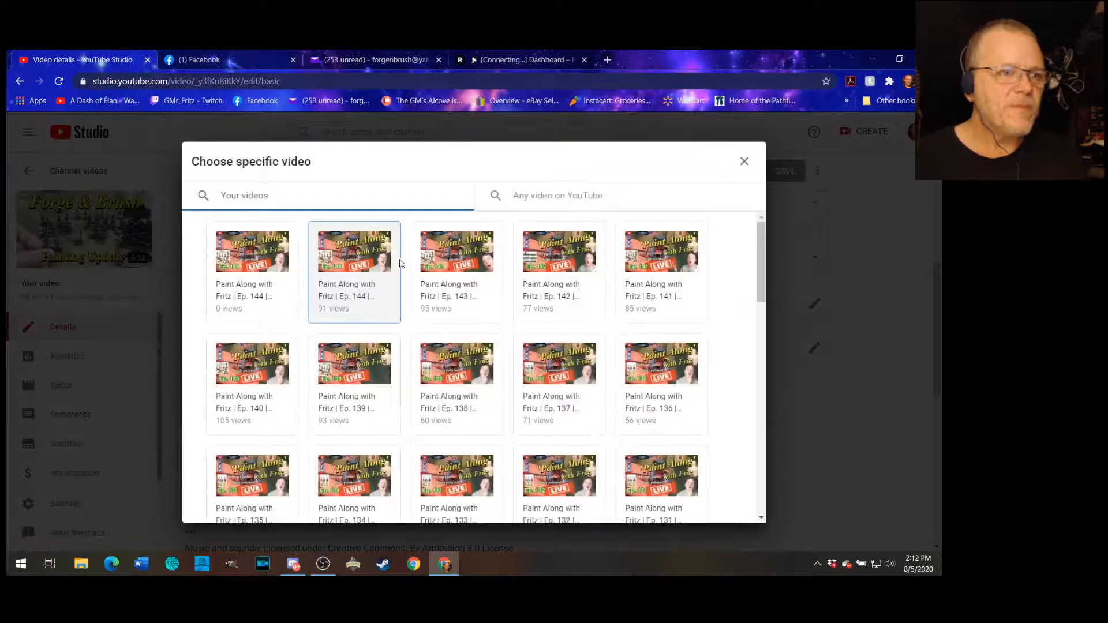
scroll(585, 281, down, 5)
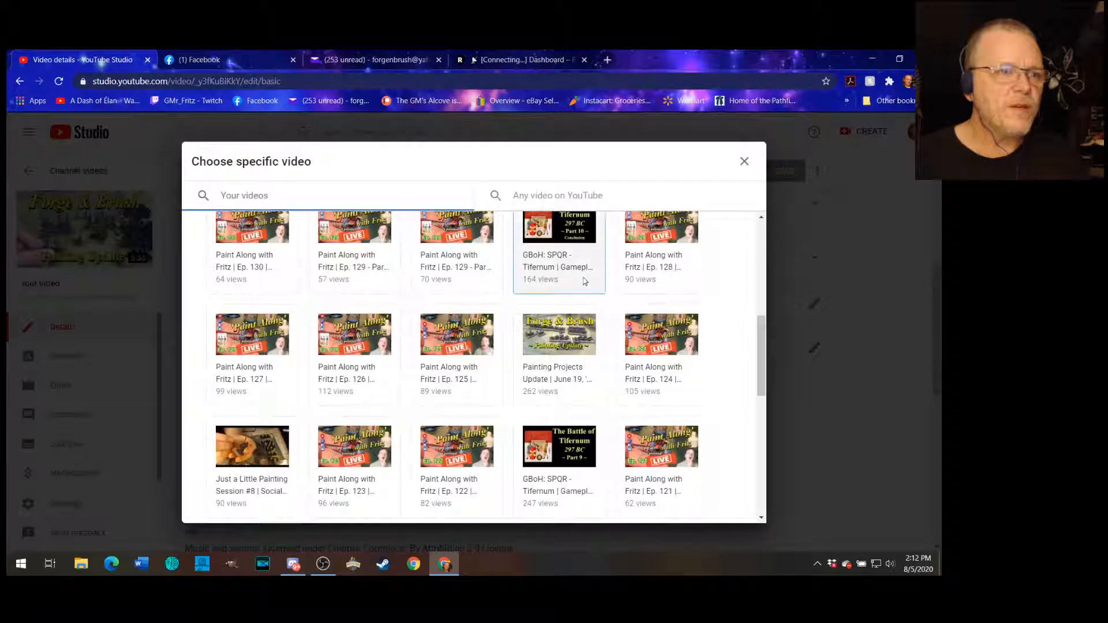
scroll(585, 281, up, 2)
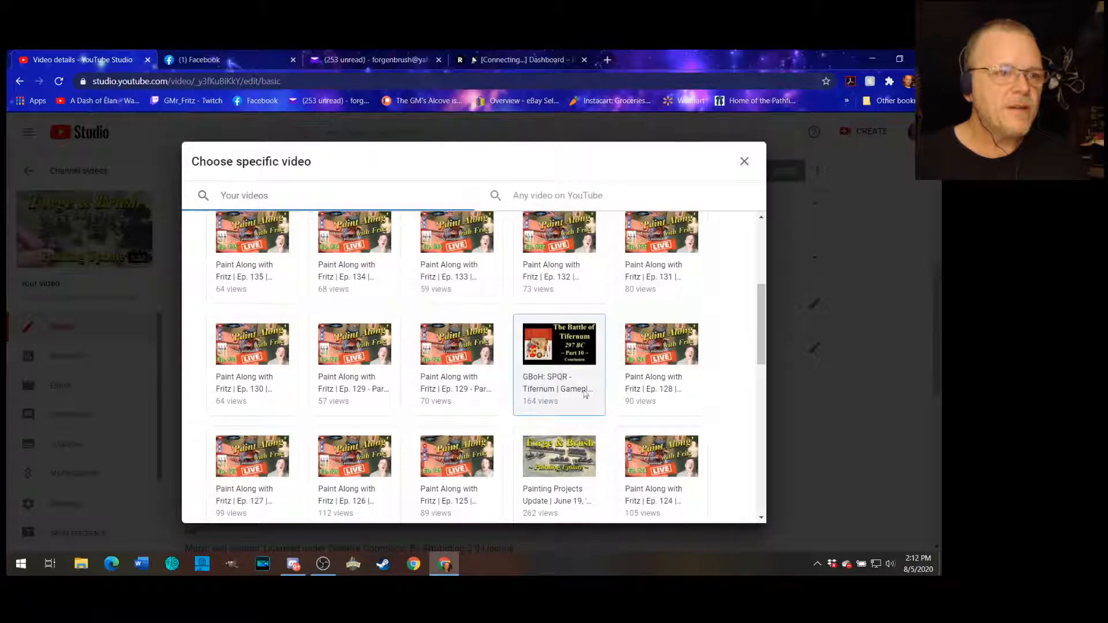
click(569, 360)
- Move the new video card on the timeline to 1:06:06
scroll(345, 324, down, 1)
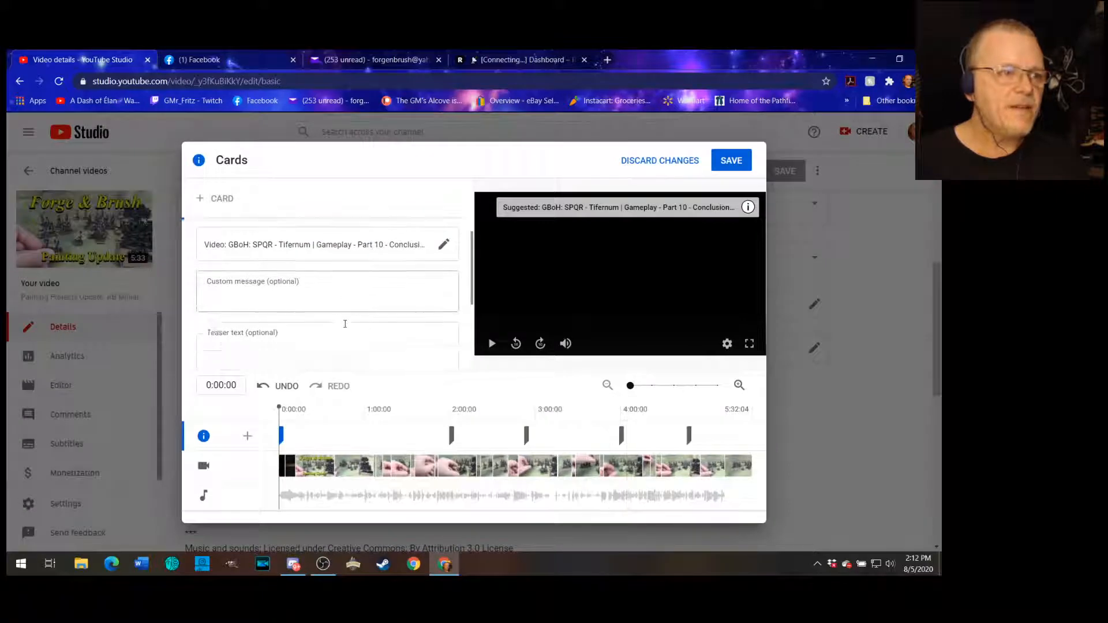
scroll(346, 324, down, 5)
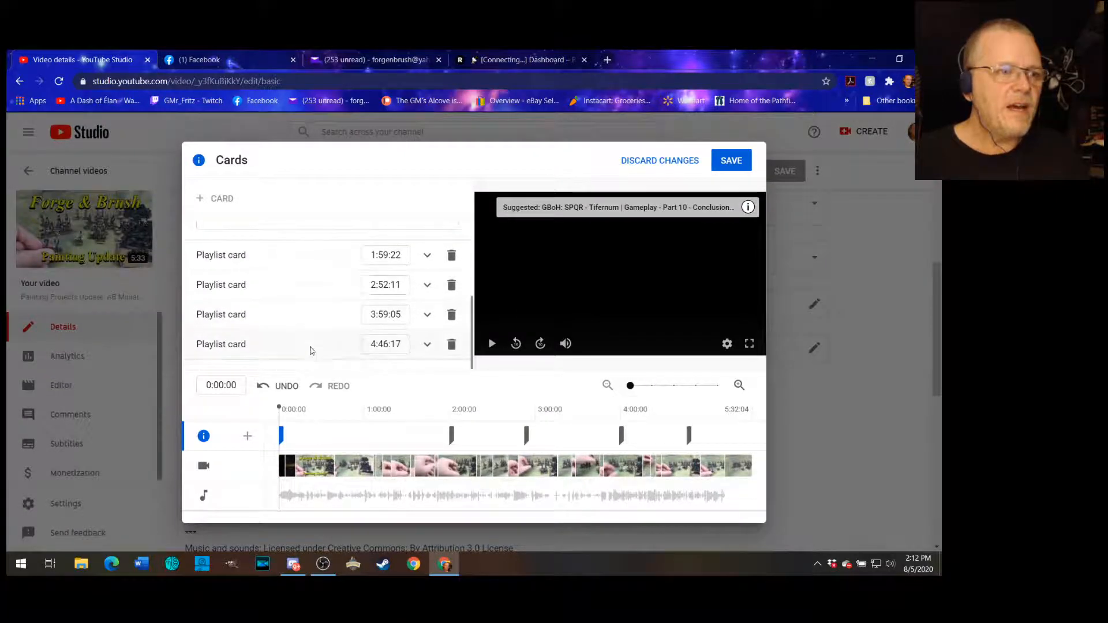
scroll(310, 351, up, 5)
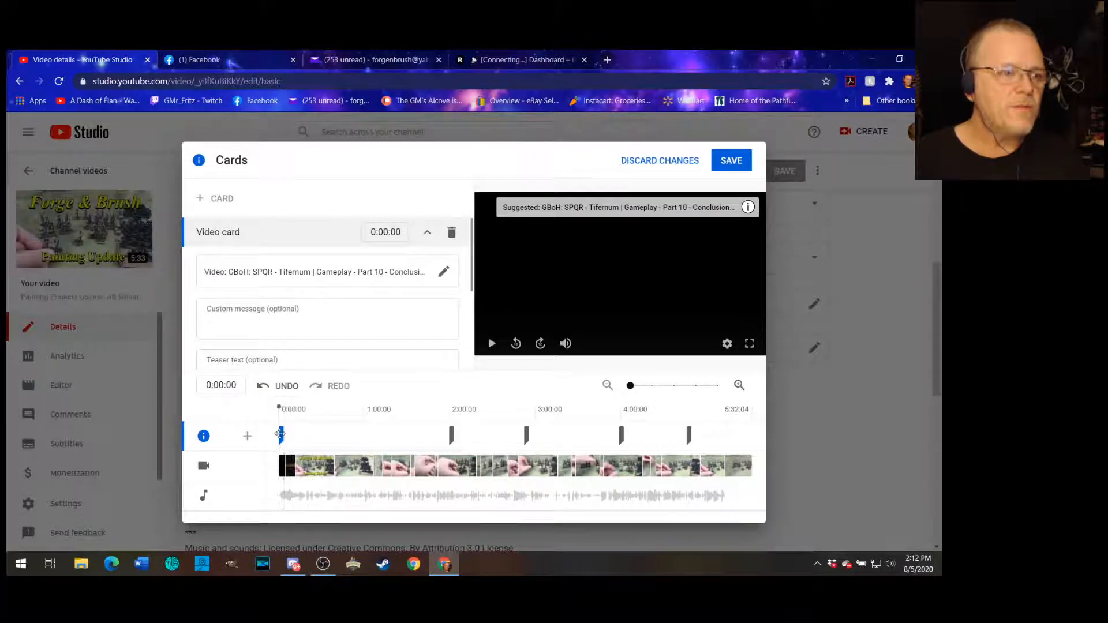
drag(282, 437, 374, 437)
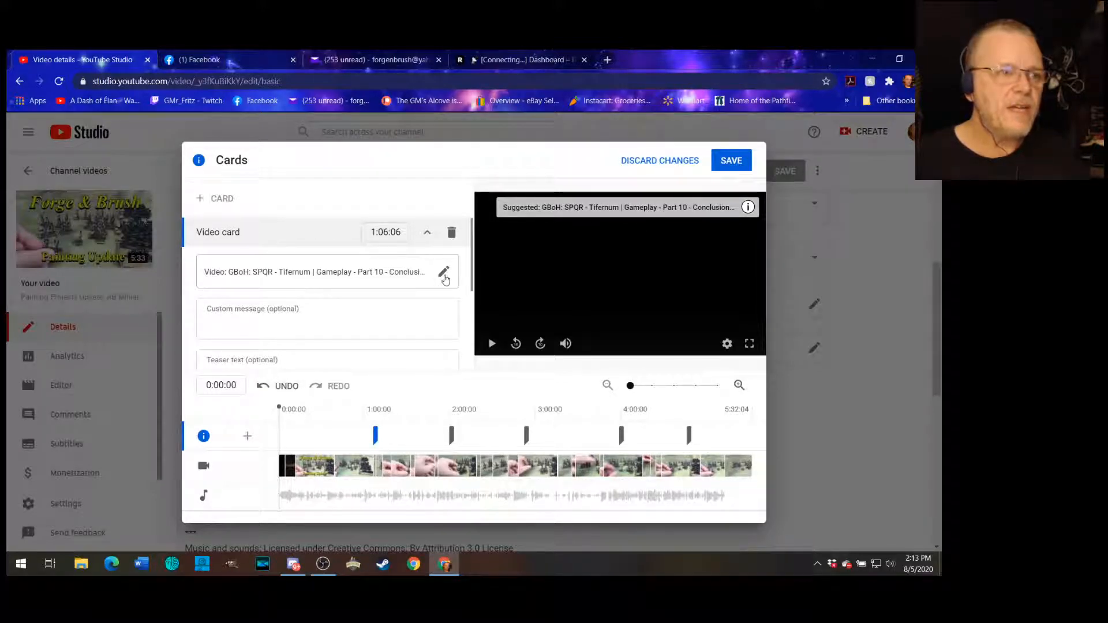
- Review the card list and save the card changes
scroll(445, 277, down, 3)
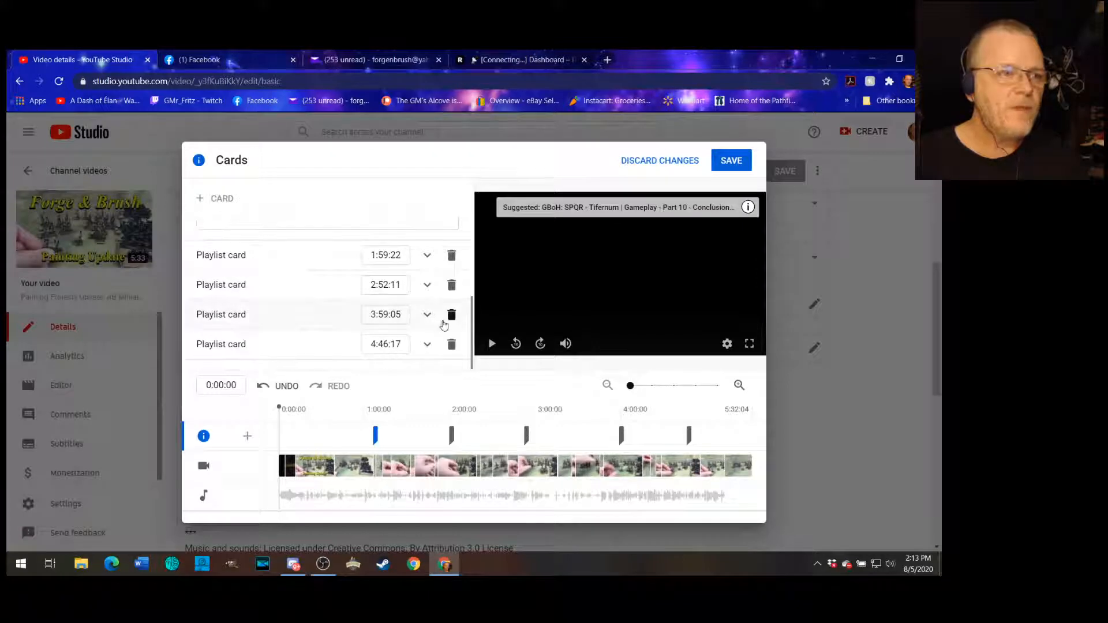
scroll(444, 325, up, 1)
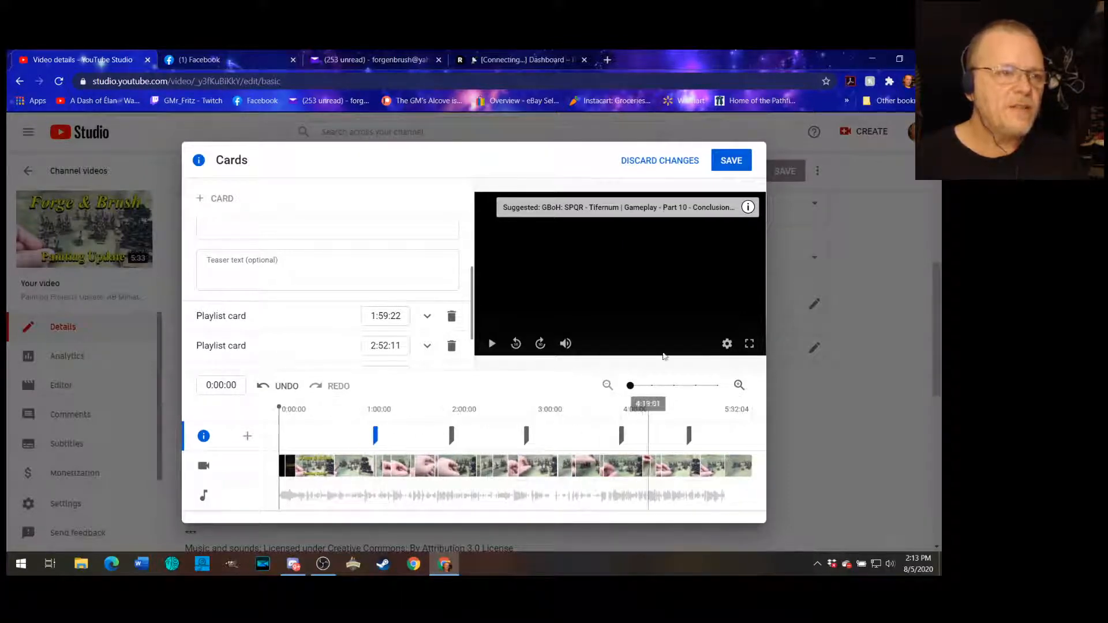
scroll(378, 307, down, 2)
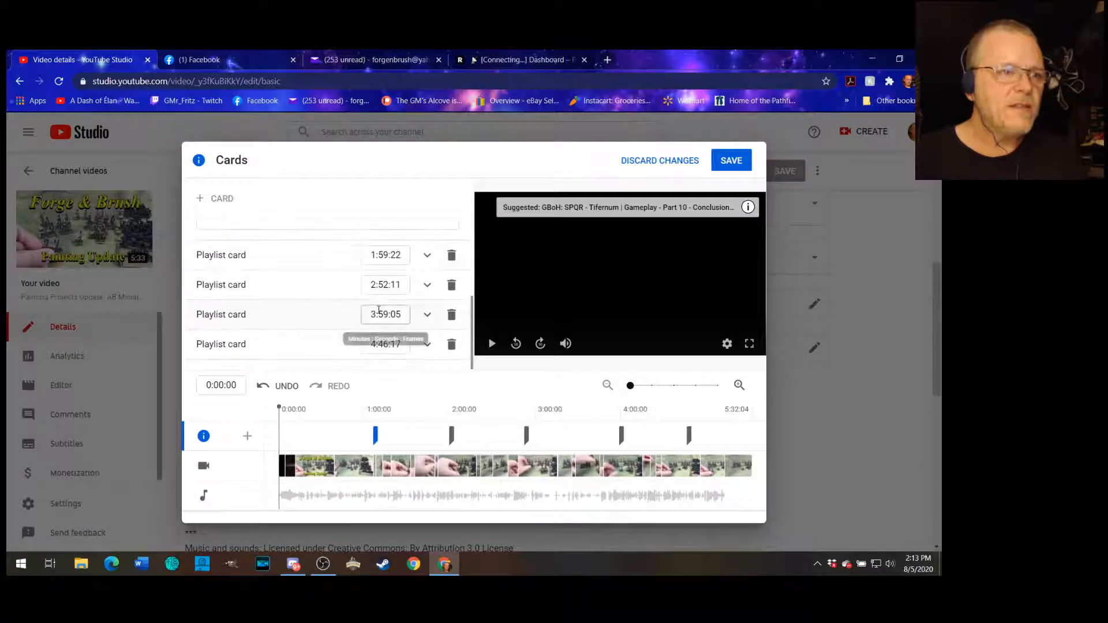
scroll(379, 313, up, 4)
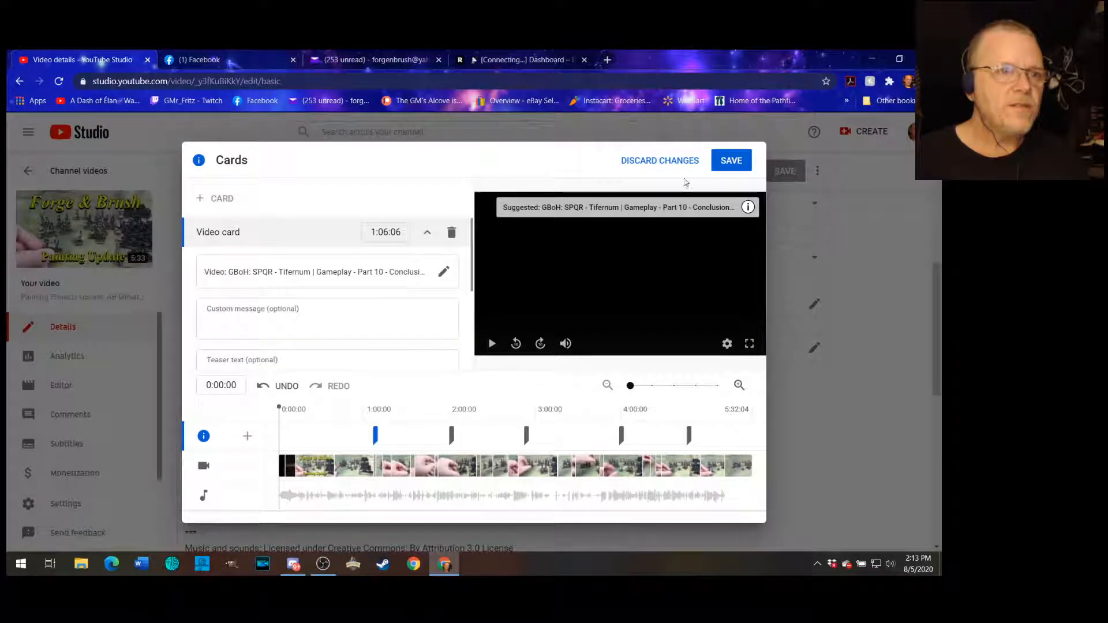
click(732, 162)
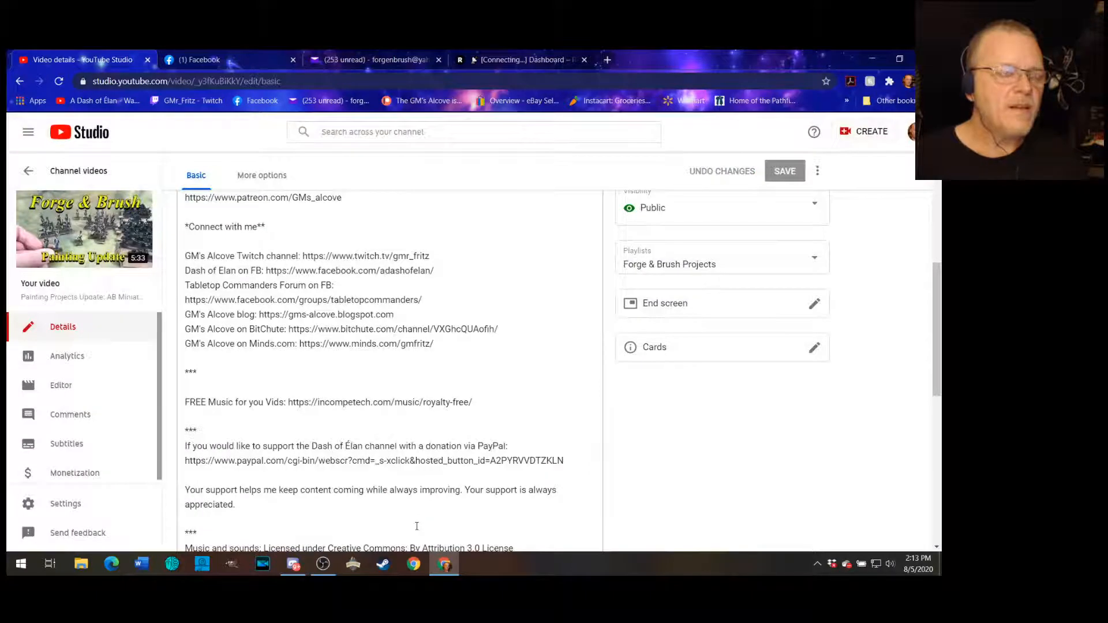
- Return to the channel's video list and open the Forge & Brush upload on YouTube
scroll(412, 512, up, 5)
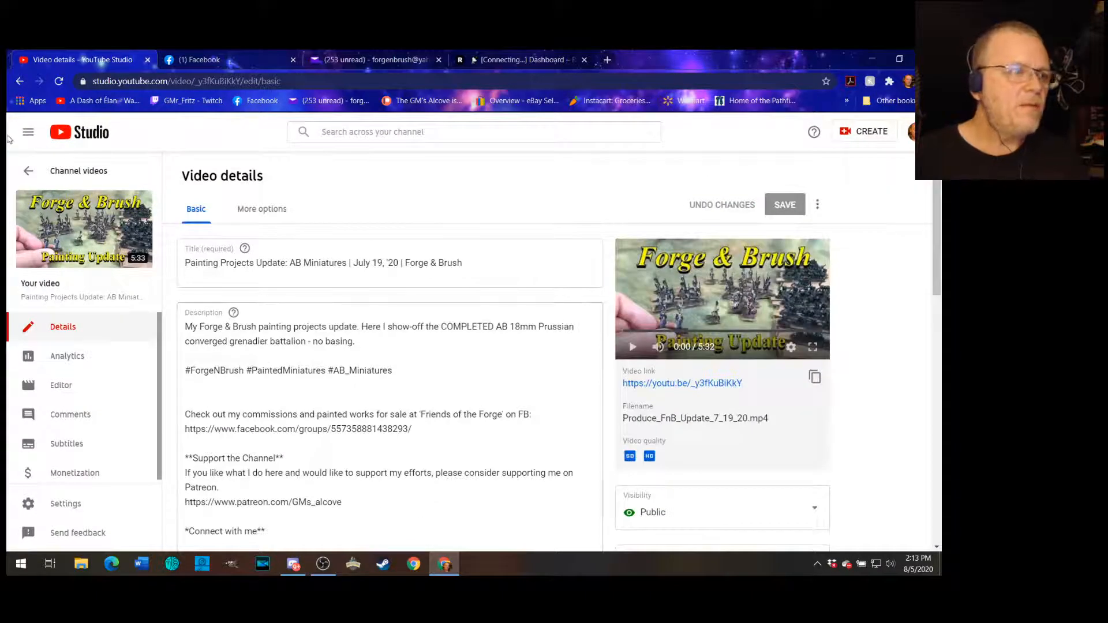
click(64, 170)
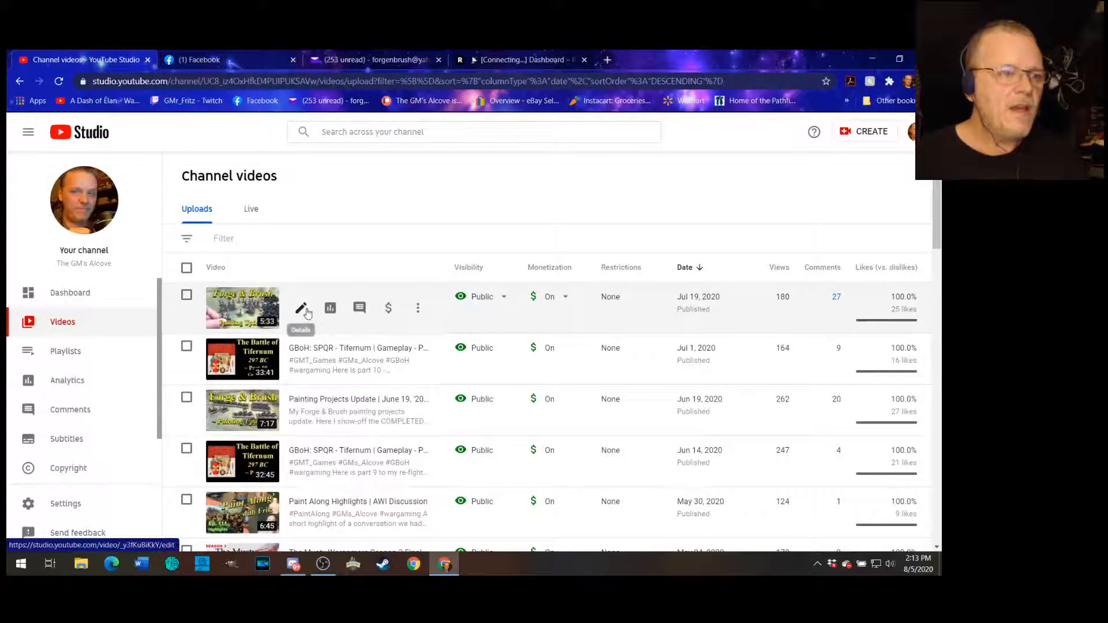
click(418, 309)
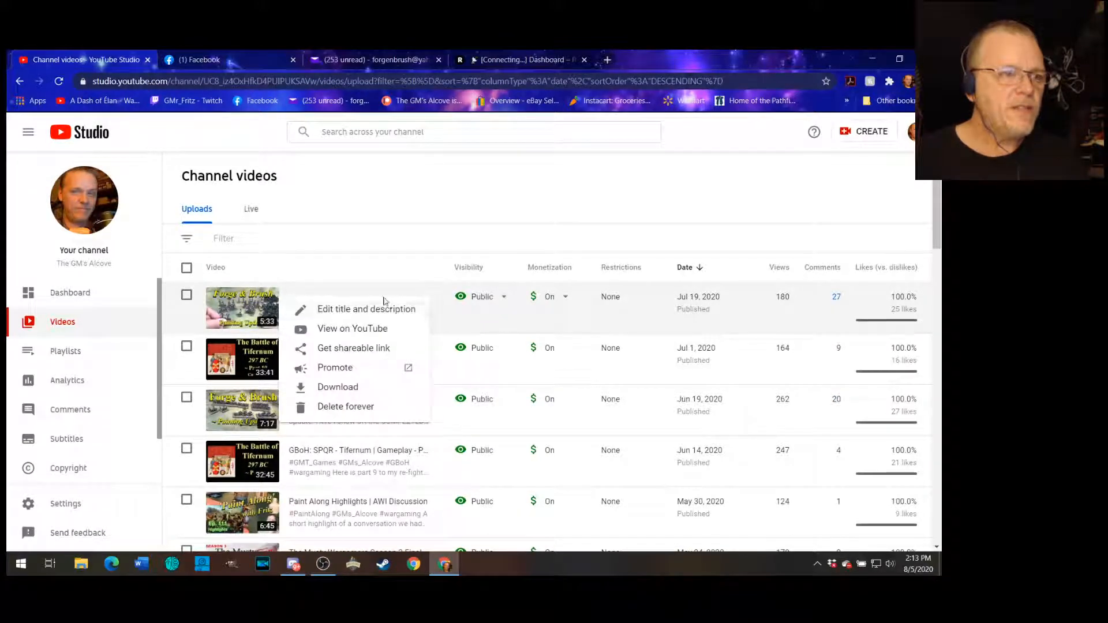
click(361, 328)
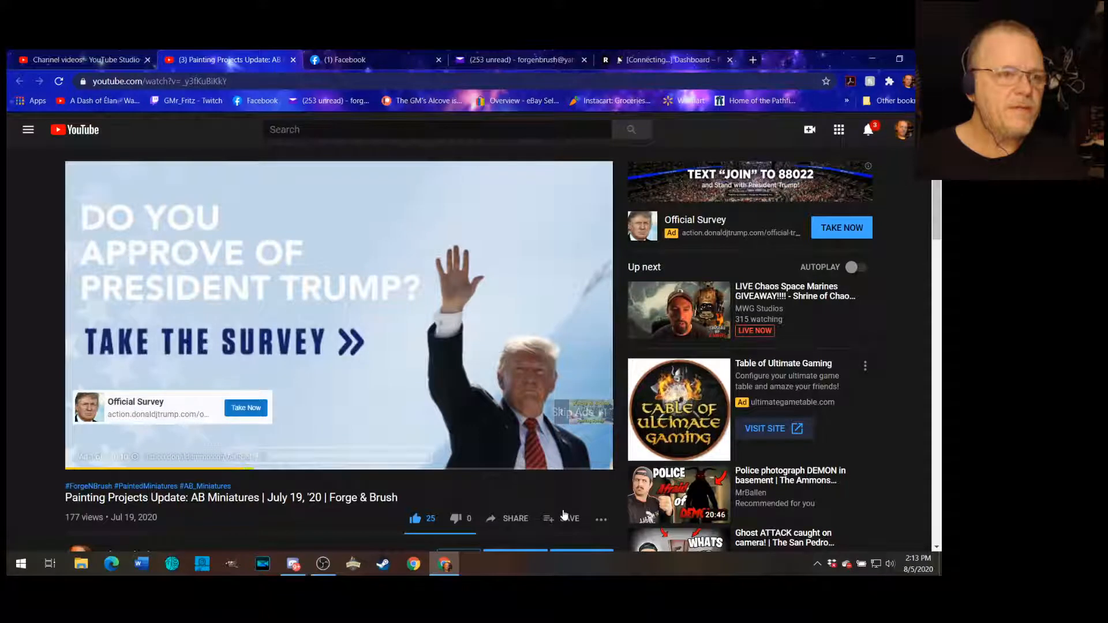
- Skip the ad, jump playback to just past the card time, and open the card teaser to browse the listed cards
click(565, 420)
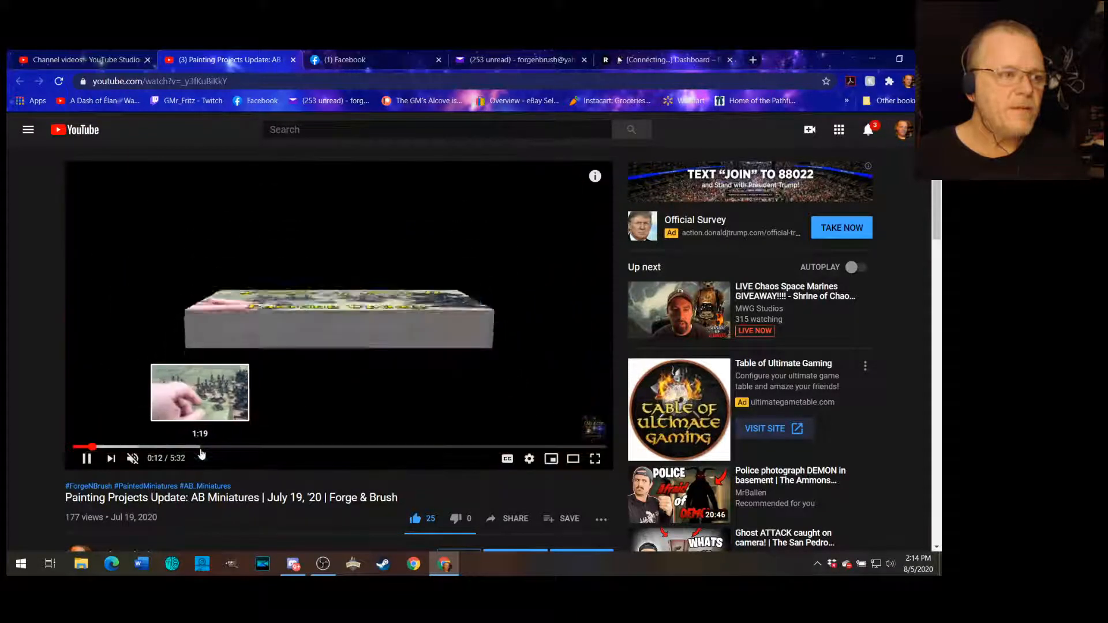
click(168, 448)
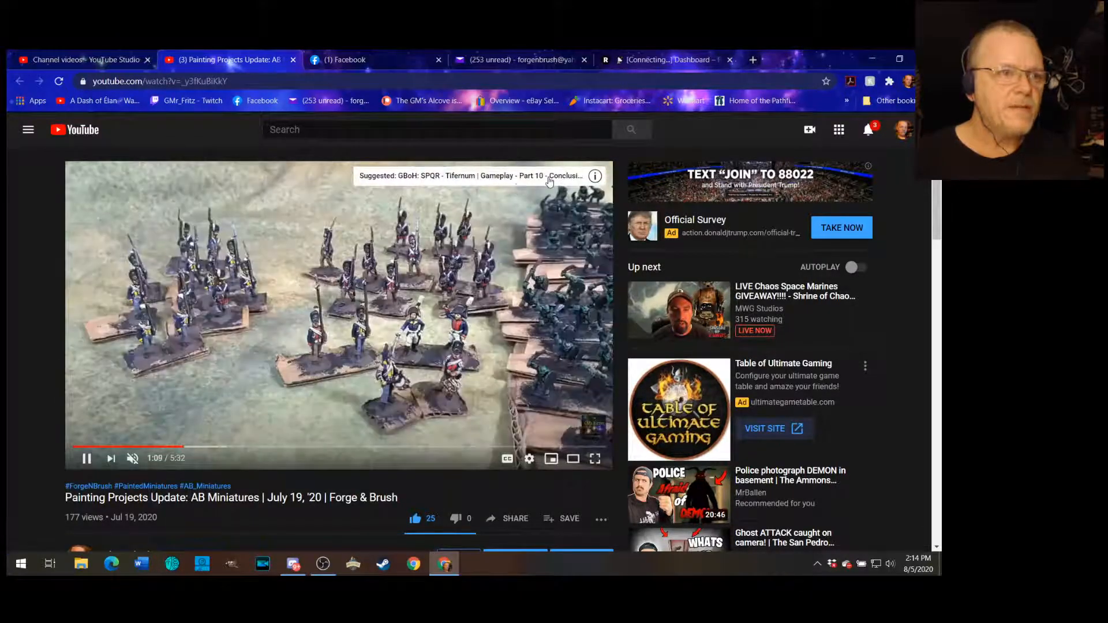
click(467, 179)
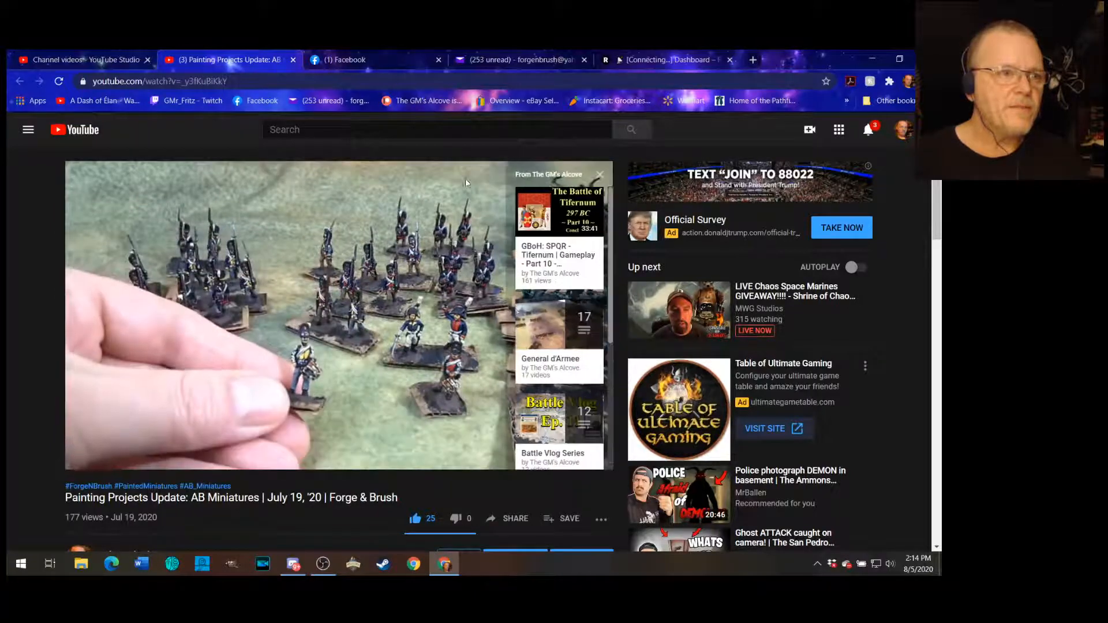
scroll(552, 371, down, 3)
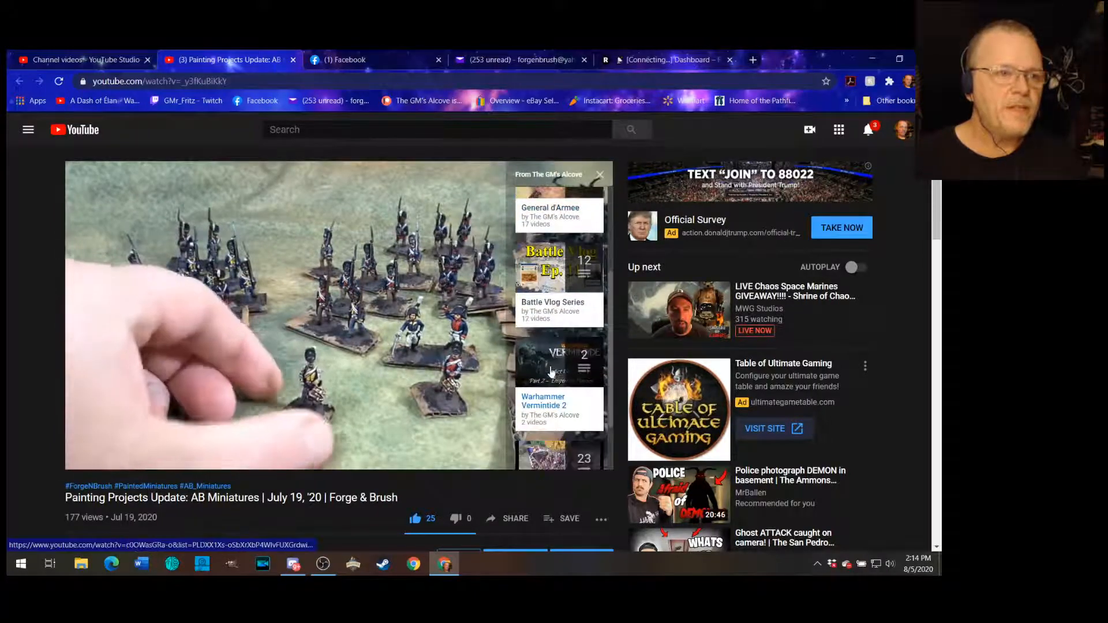
scroll(551, 371, down, 2)
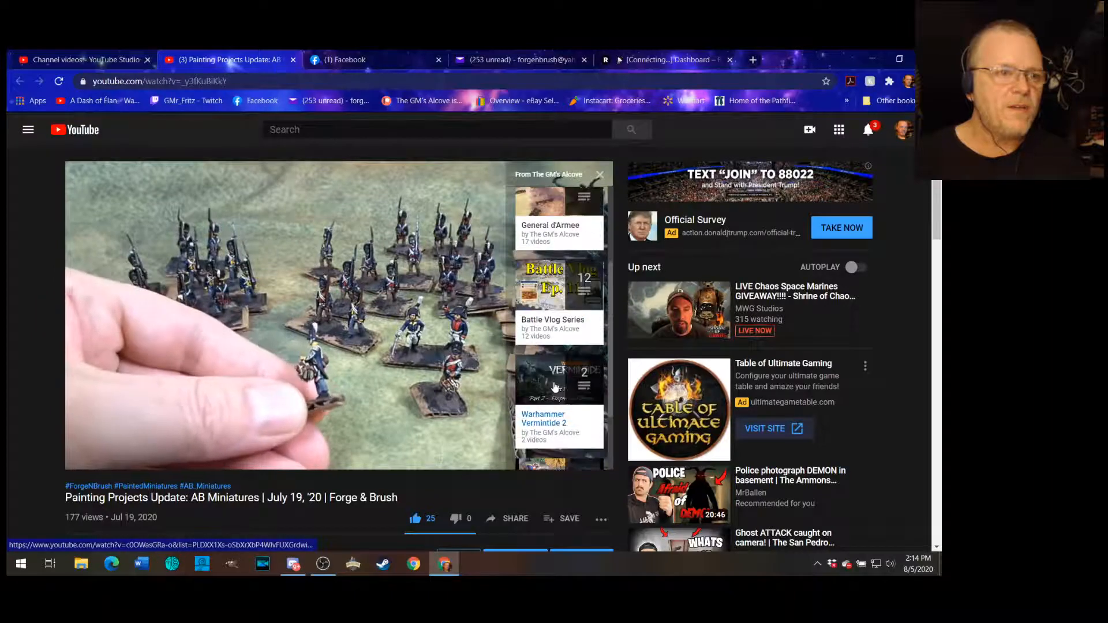
scroll(560, 300, up, 5)
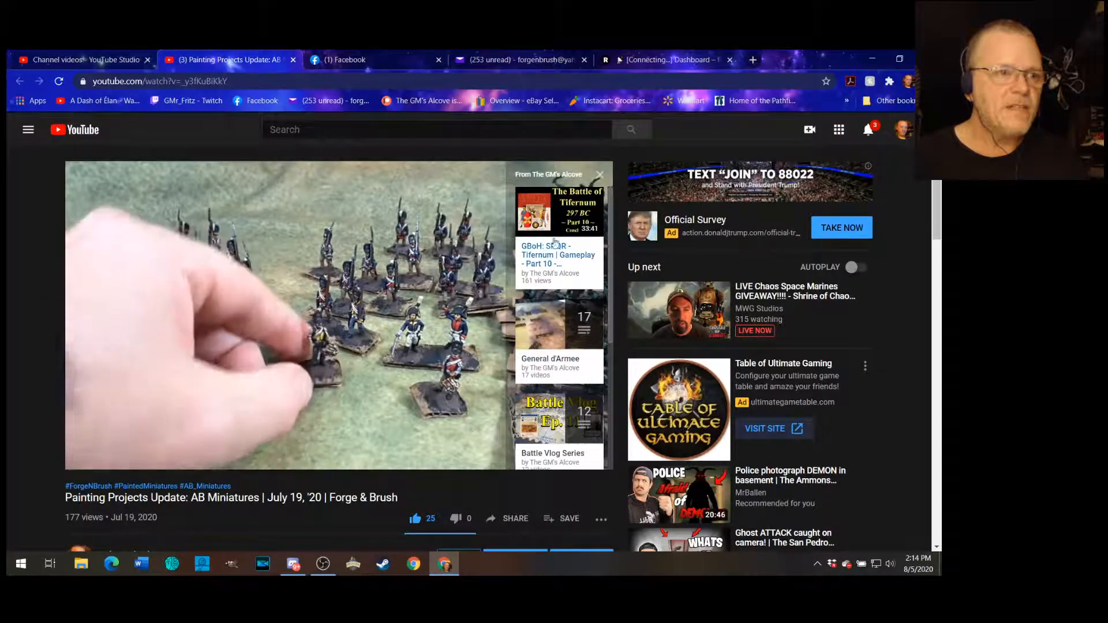
scroll(562, 300, down, 2)
scroll(566, 302, up, 2)
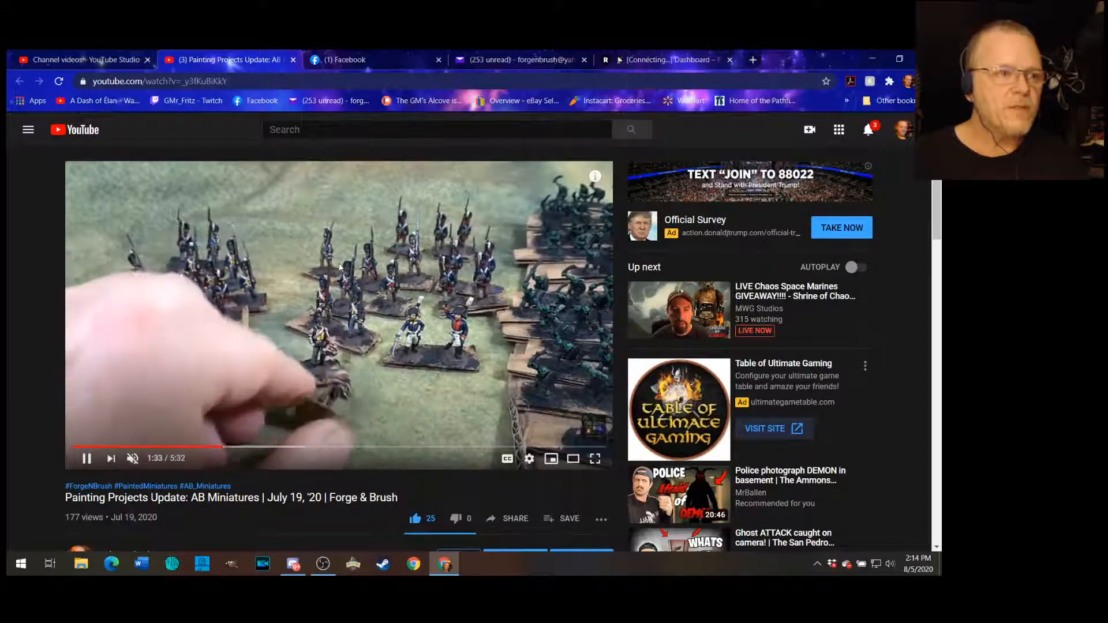
- Open and close the video's cards panel again to check the cards shown during playback
mouse_move(593, 182)
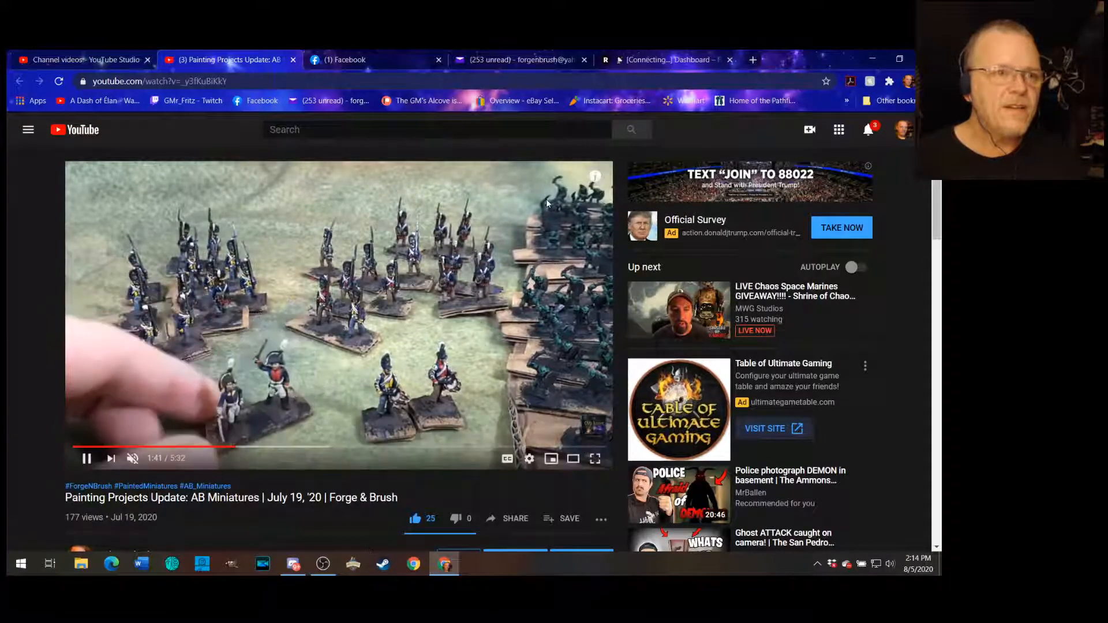
click(596, 190)
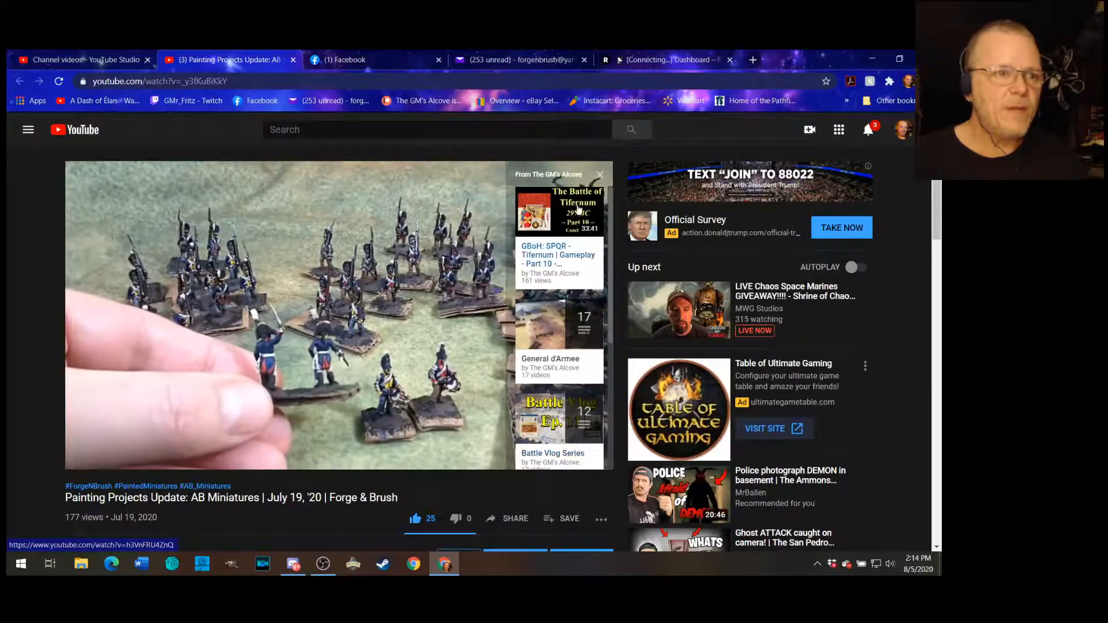
click(601, 175)
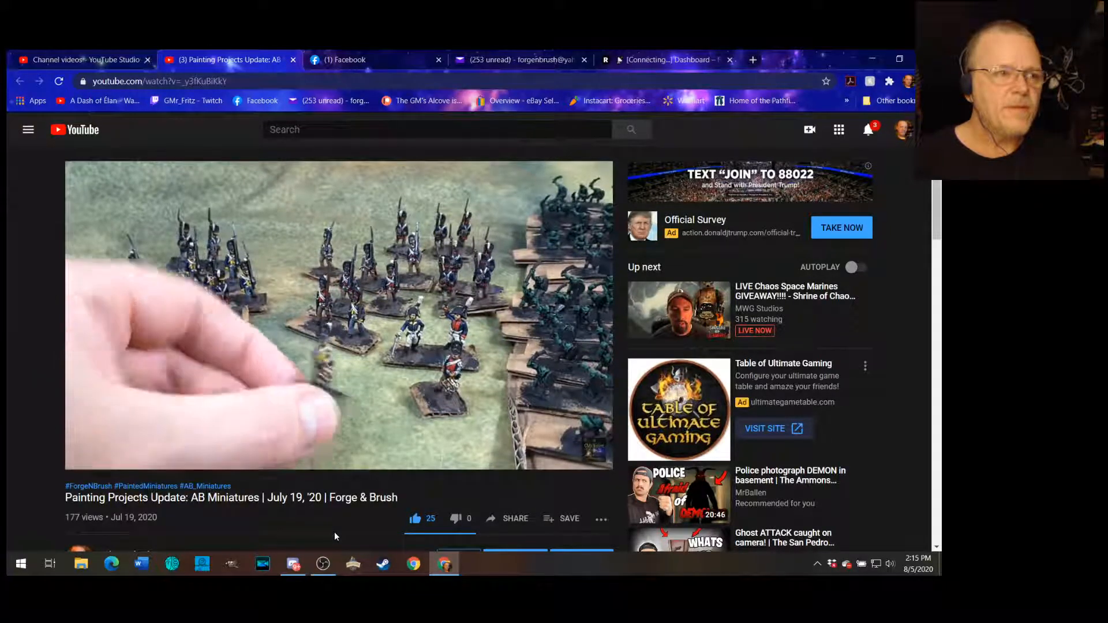
mouse_move(500, 317)
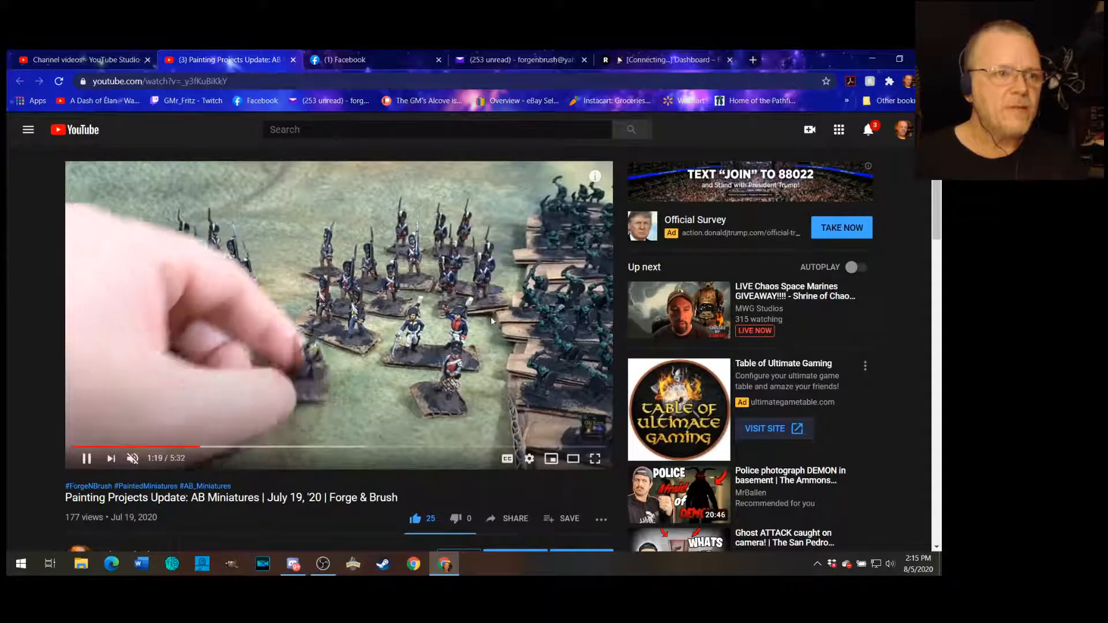
mouse_move(597, 179)
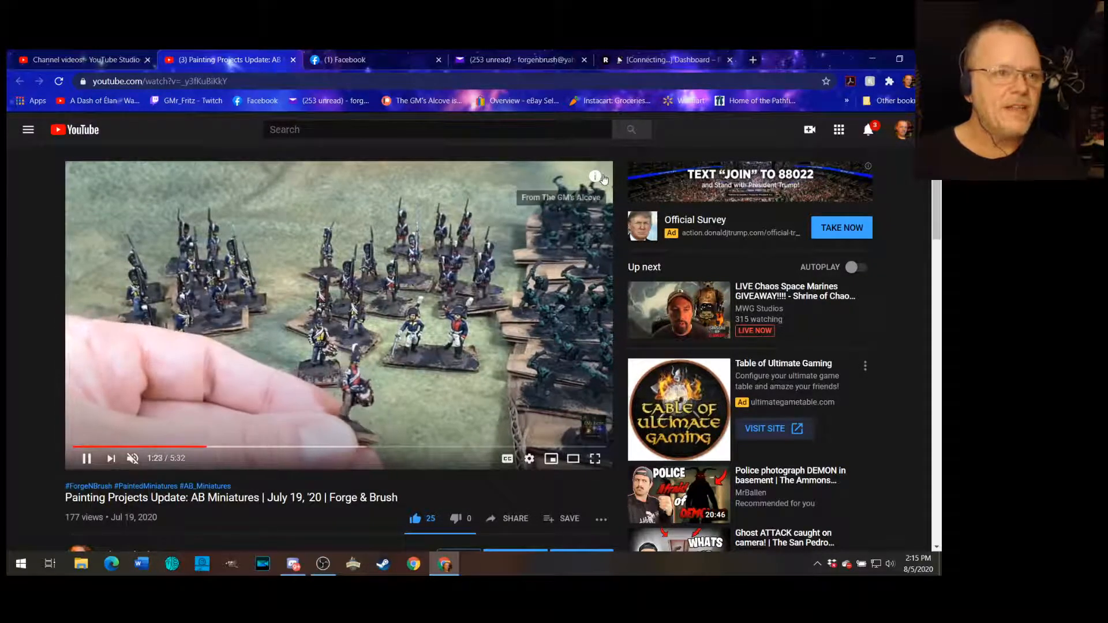
click(597, 178)
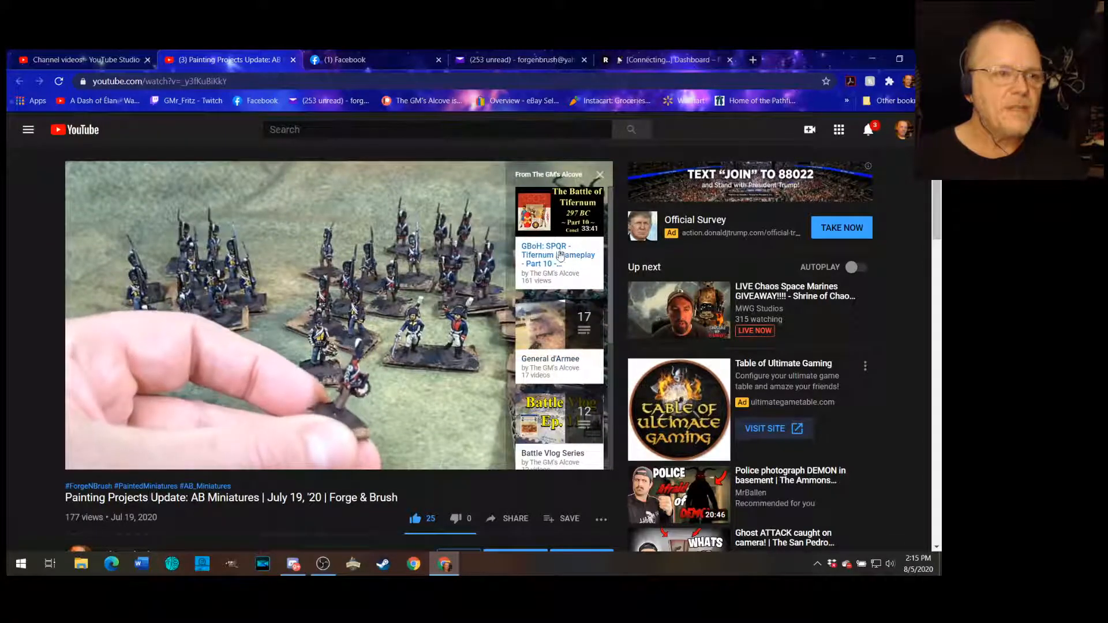
scroll(569, 369, down, 3)
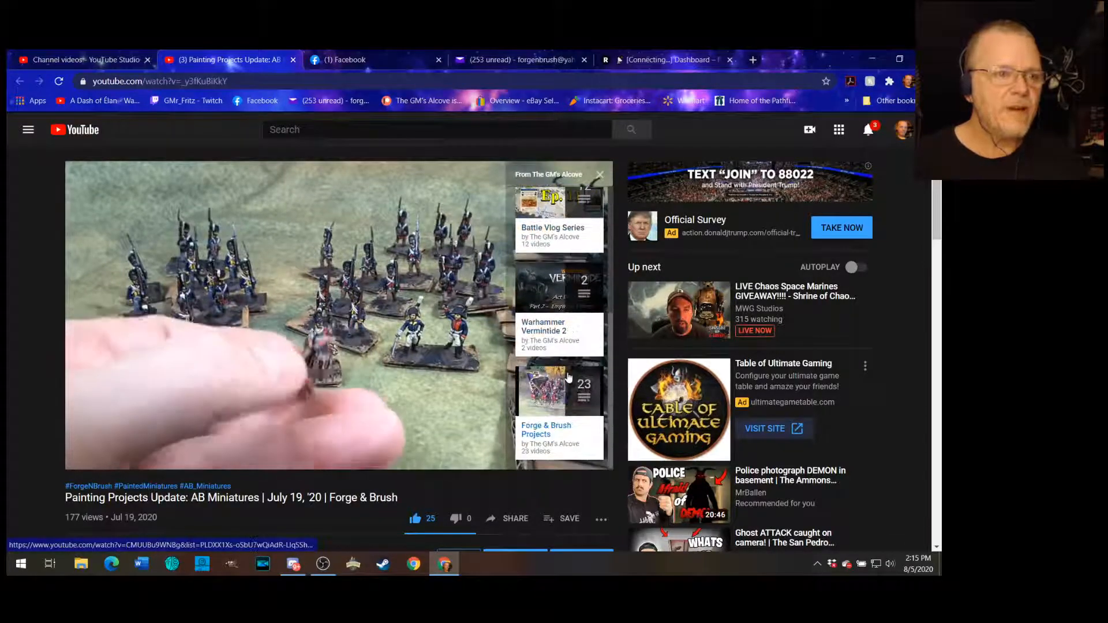
scroll(569, 375, up, 3)
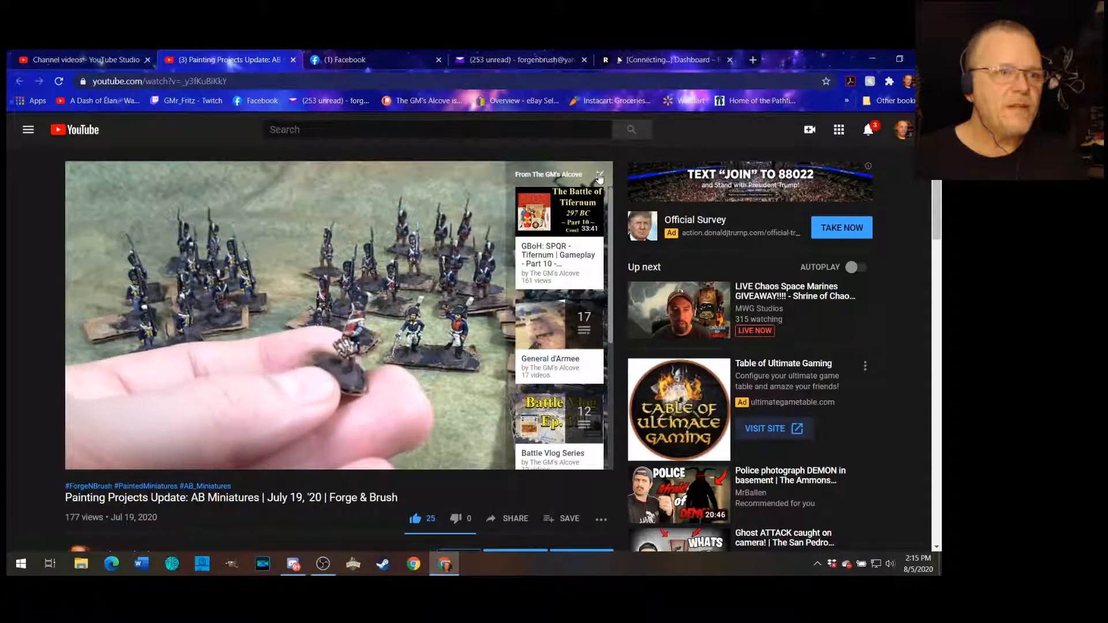
click(600, 176)
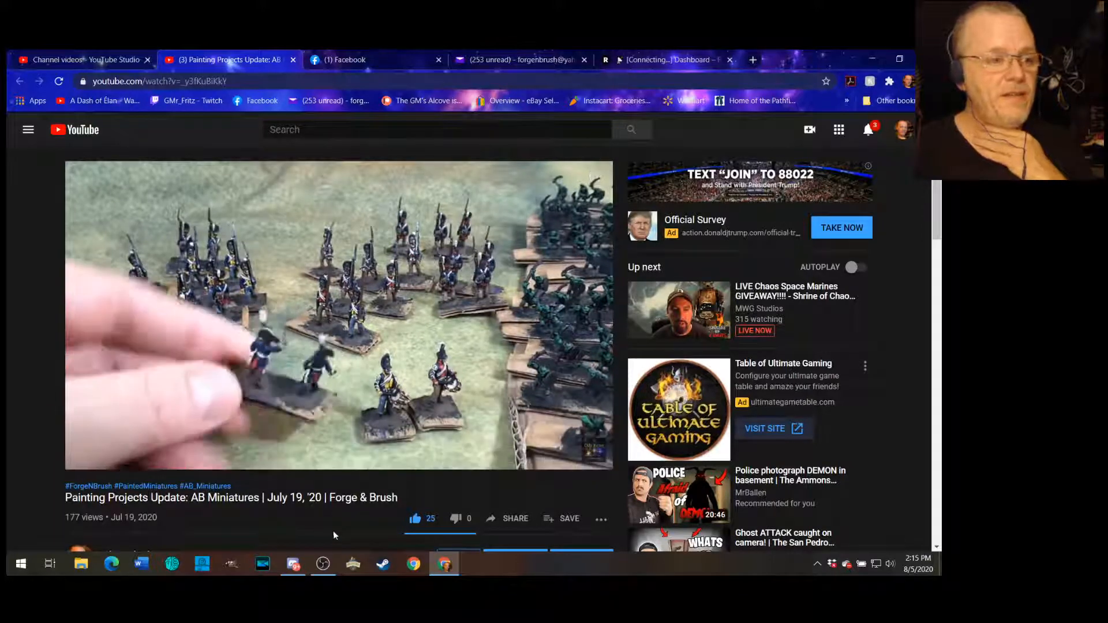
mouse_move(335, 574)
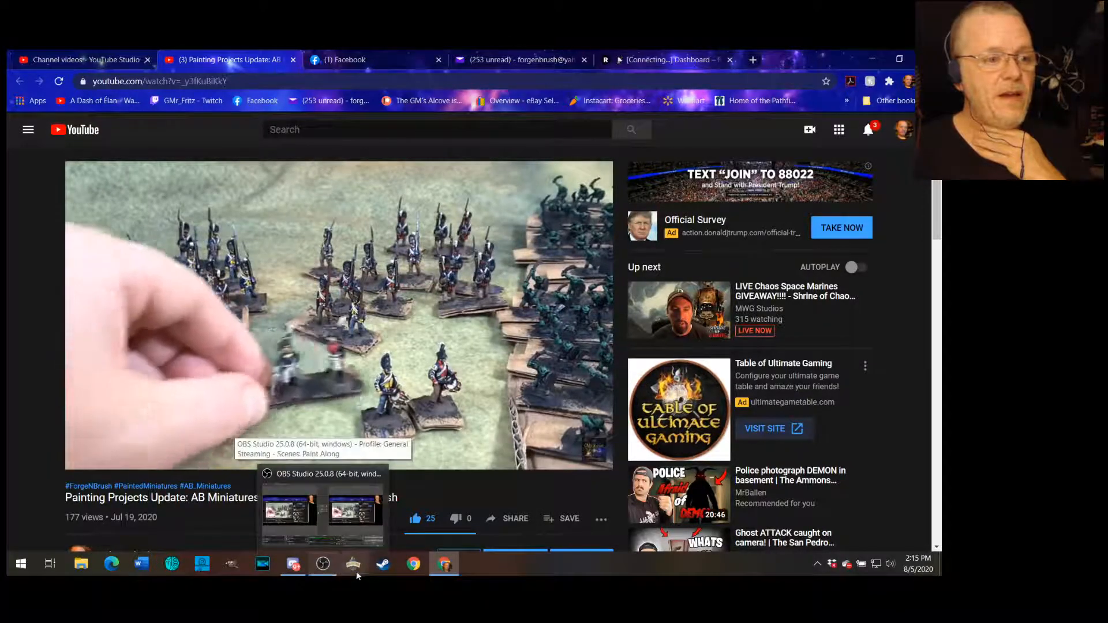
- Switch back to YouTube Studio and open the details page of the Forge & Brush painting update video
mouse_move(454, 574)
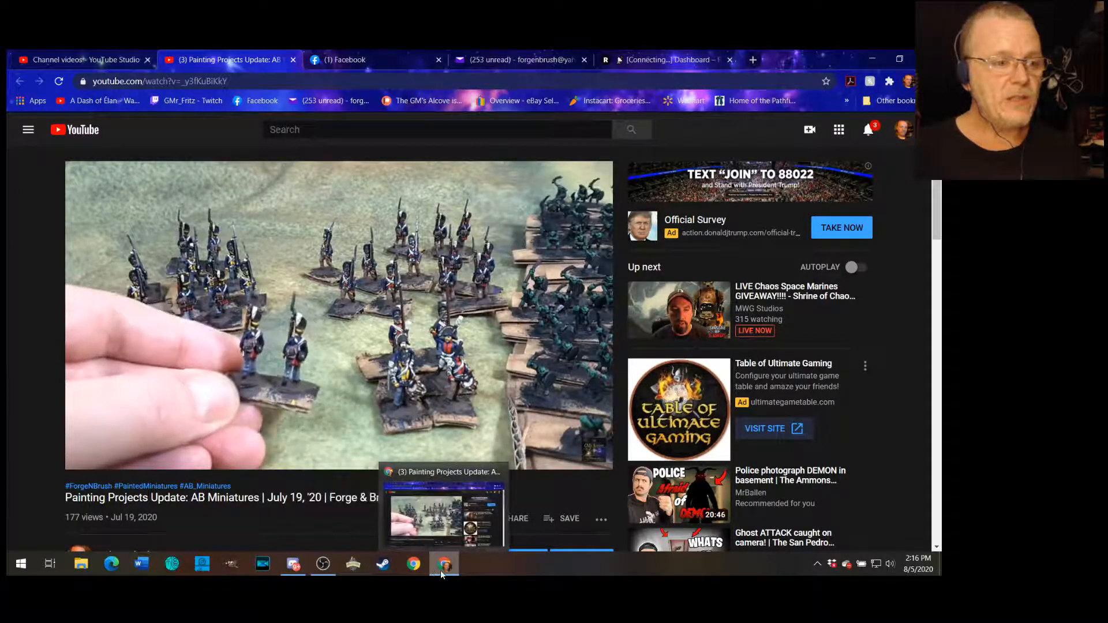
click(115, 60)
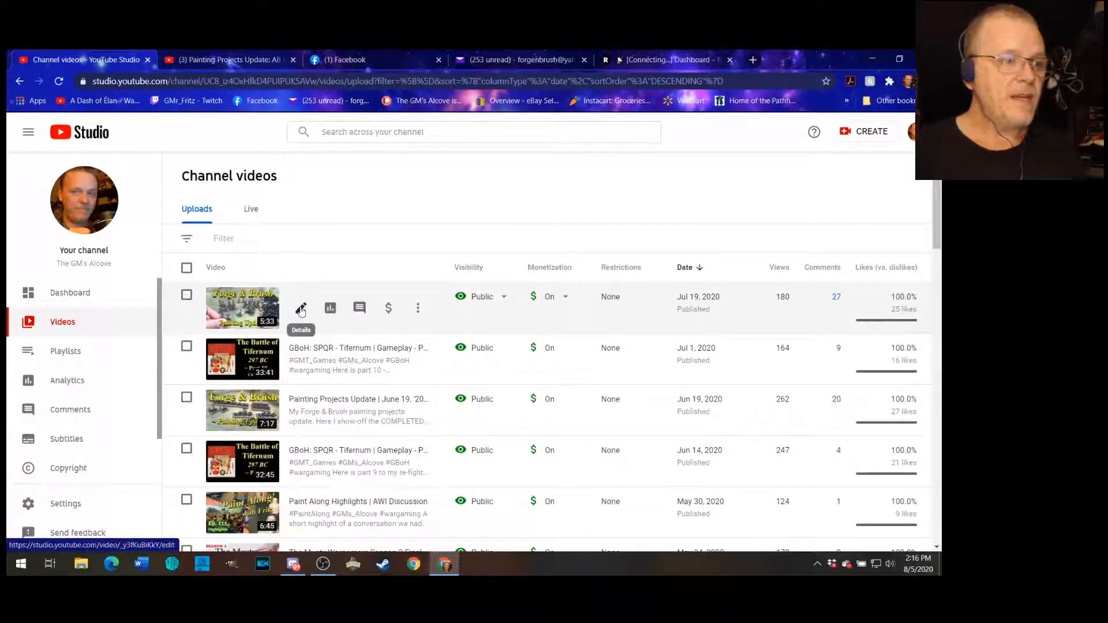
click(303, 311)
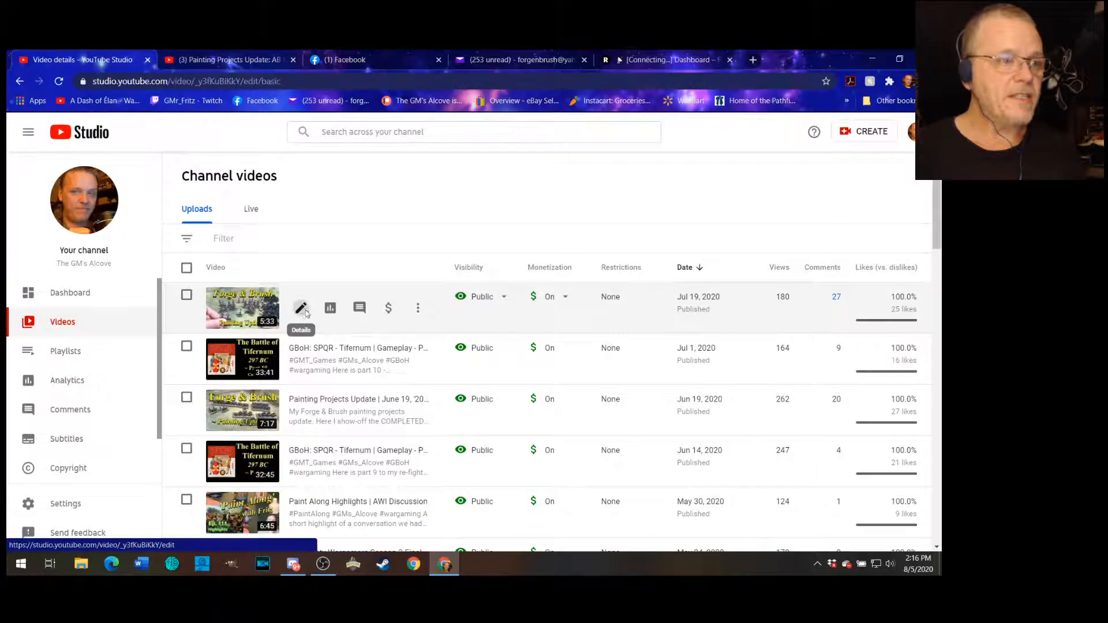
scroll(529, 254, down, 5)
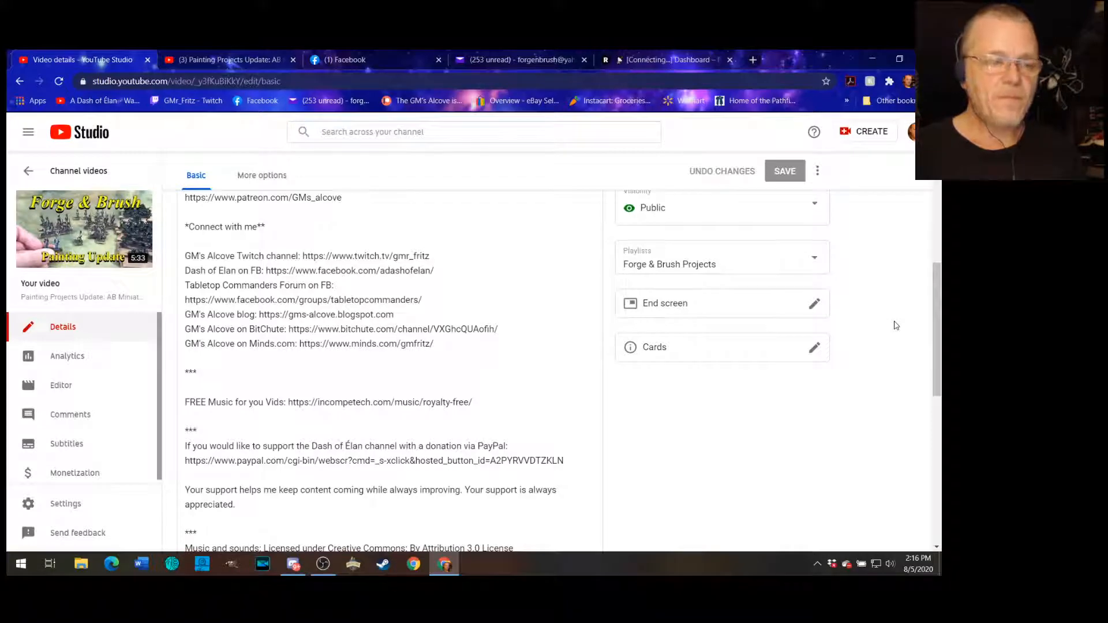
- Open the end screen editor, inspect its subscribe, video and Patreon link elements, and discard any changes
click(656, 310)
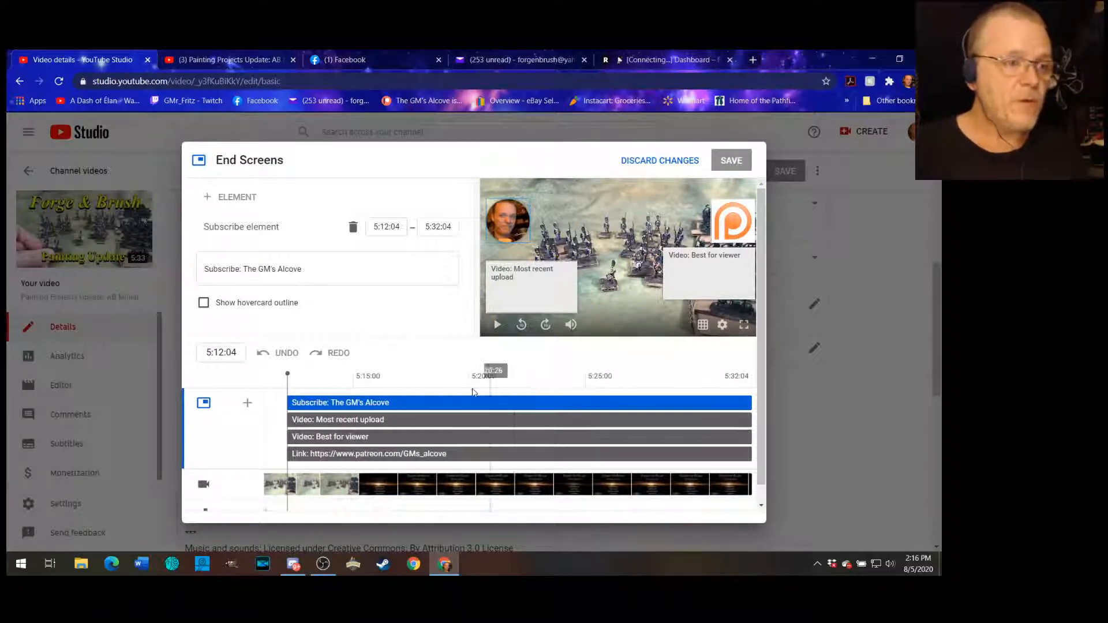
scroll(453, 361, down, 1)
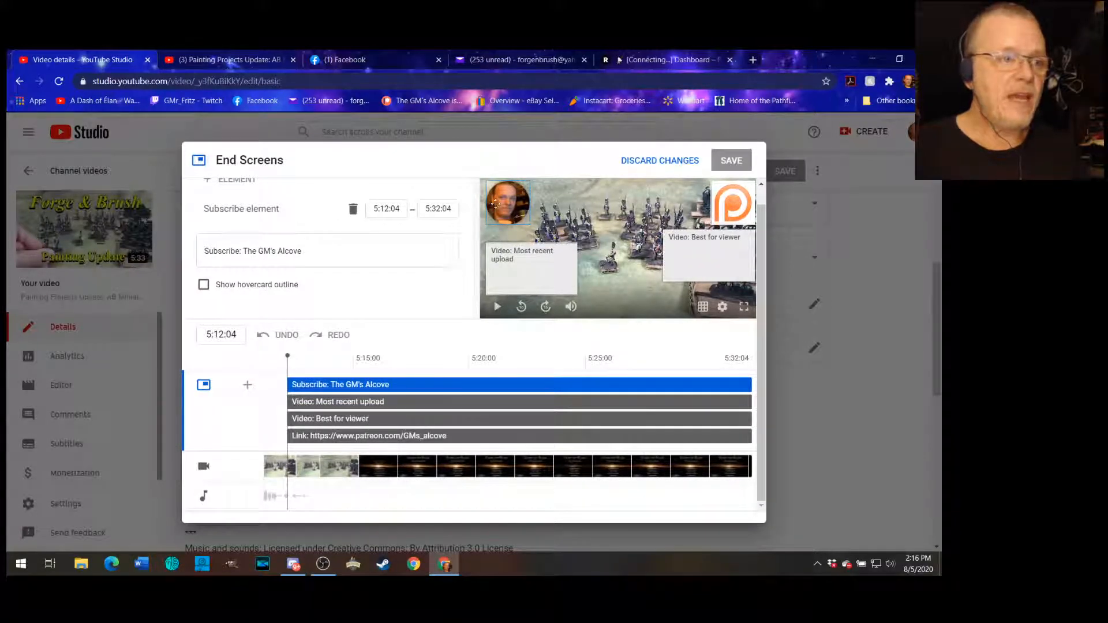
mouse_move(533, 273)
mouse_down()
mouse_move(606, 217)
mouse_move(563, 260)
mouse_move(592, 254)
mouse_move(541, 276)
mouse_up()
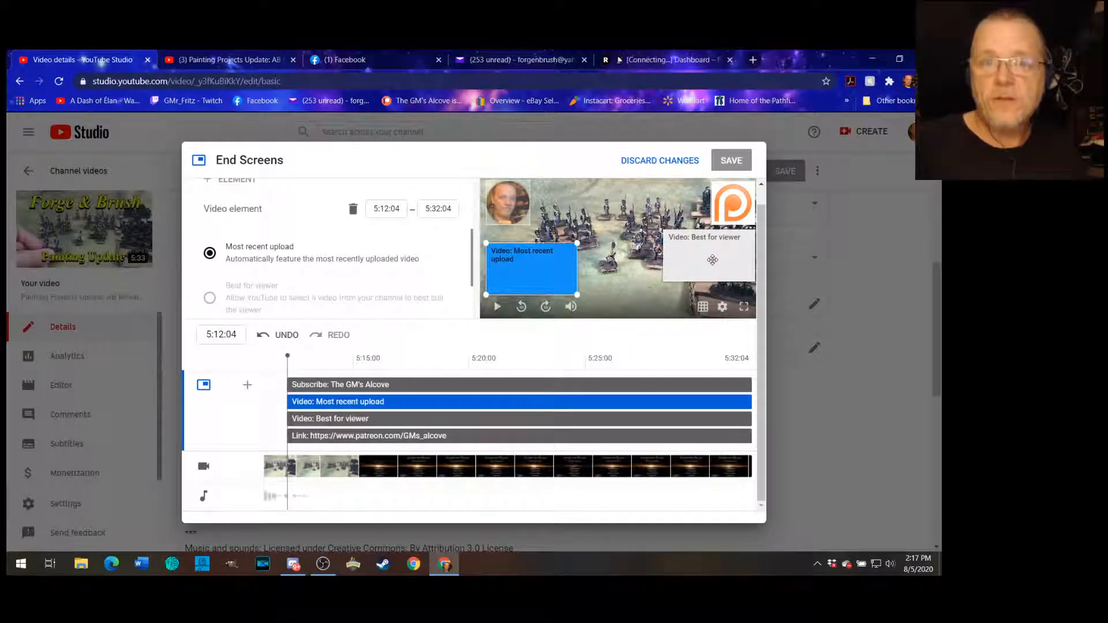
click(739, 203)
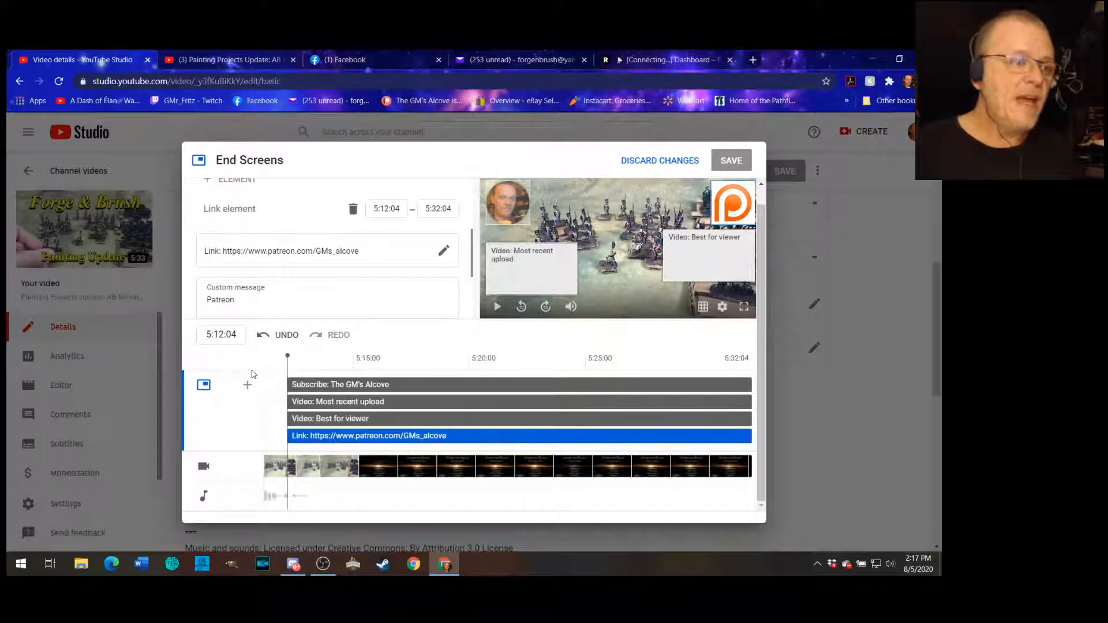
scroll(425, 315, down, 1)
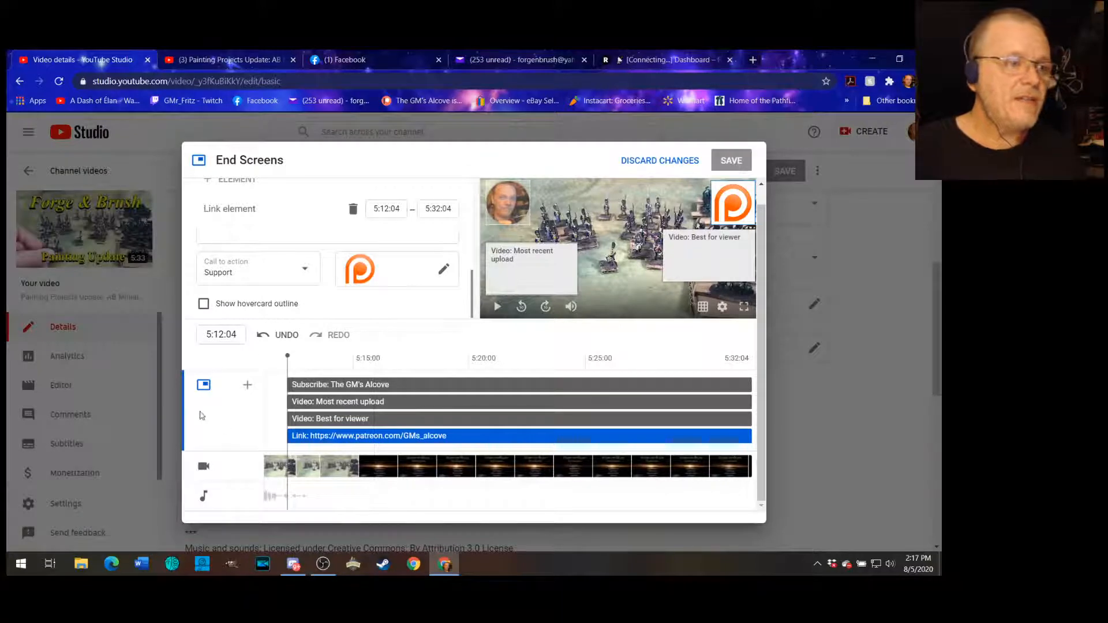
scroll(664, 361, up, 1)
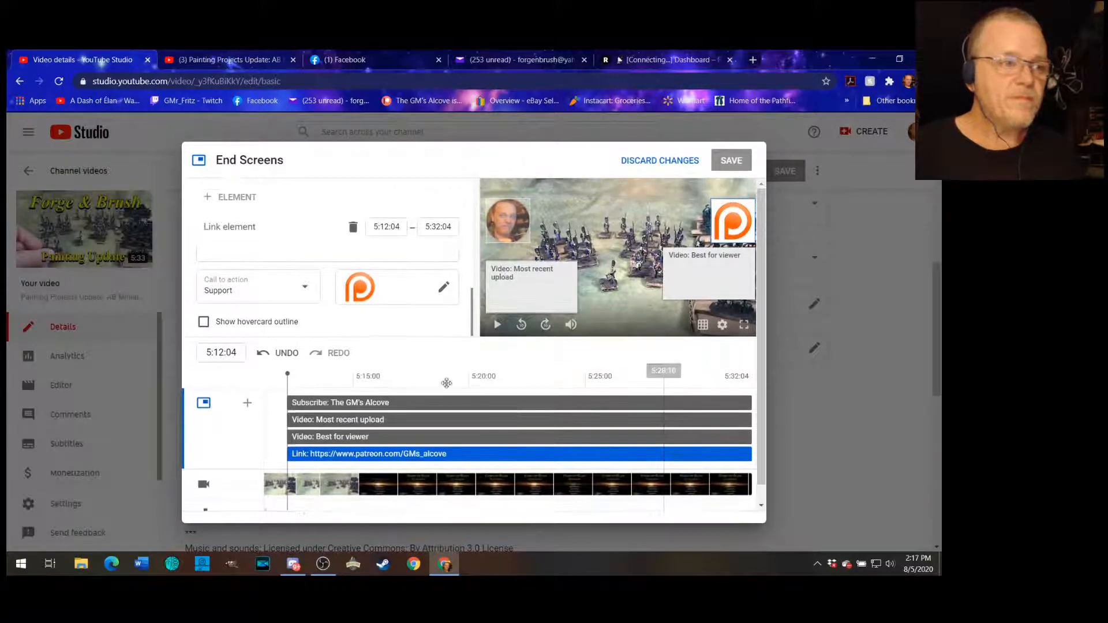
scroll(437, 329, down, 1)
scroll(460, 381, up, 1)
scroll(577, 404, down, 1)
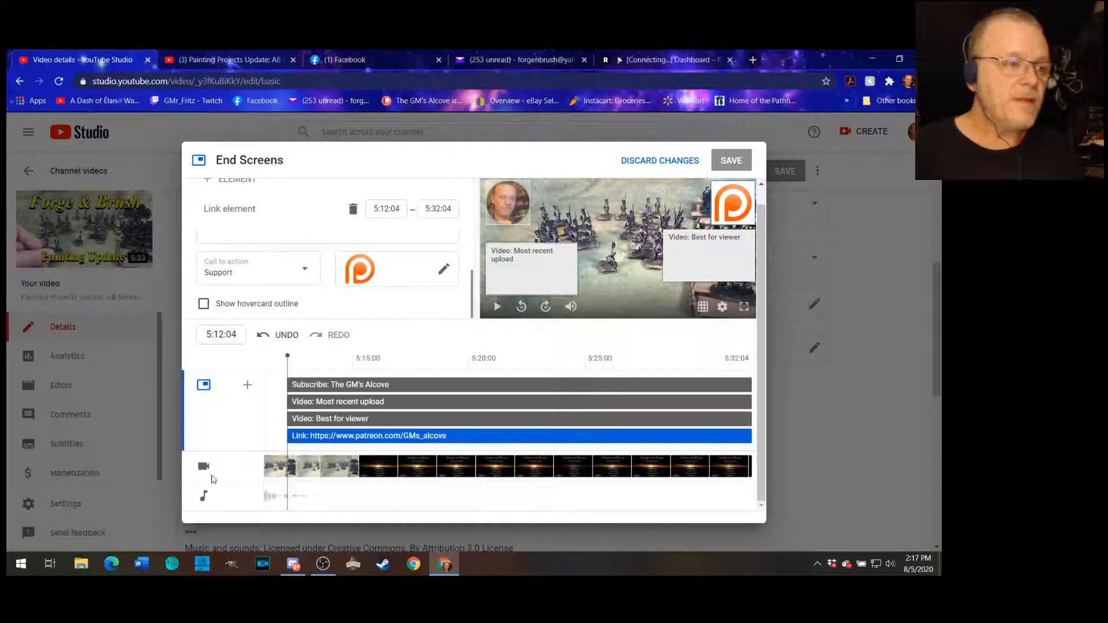
scroll(647, 360, up, 1)
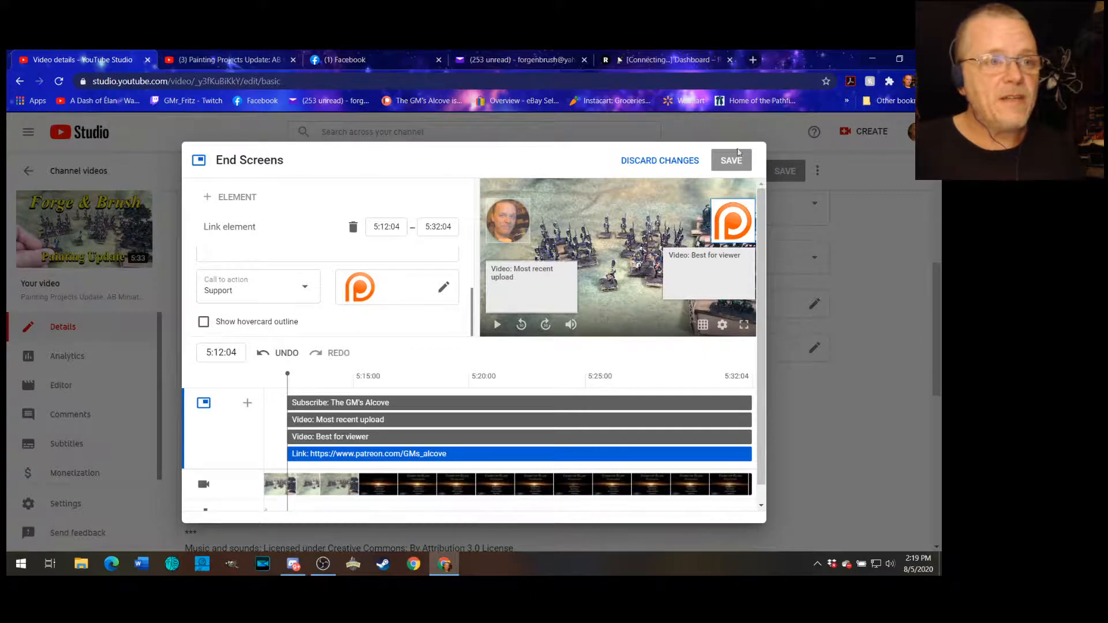
click(658, 160)
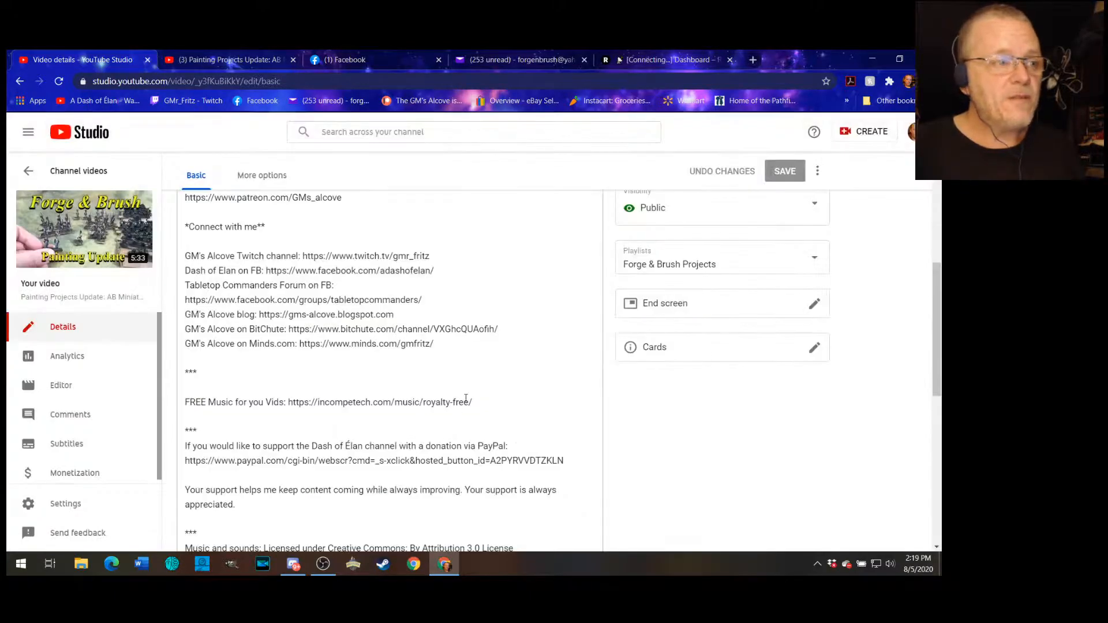
scroll(466, 398, up, 5)
scroll(609, 435, down, 4)
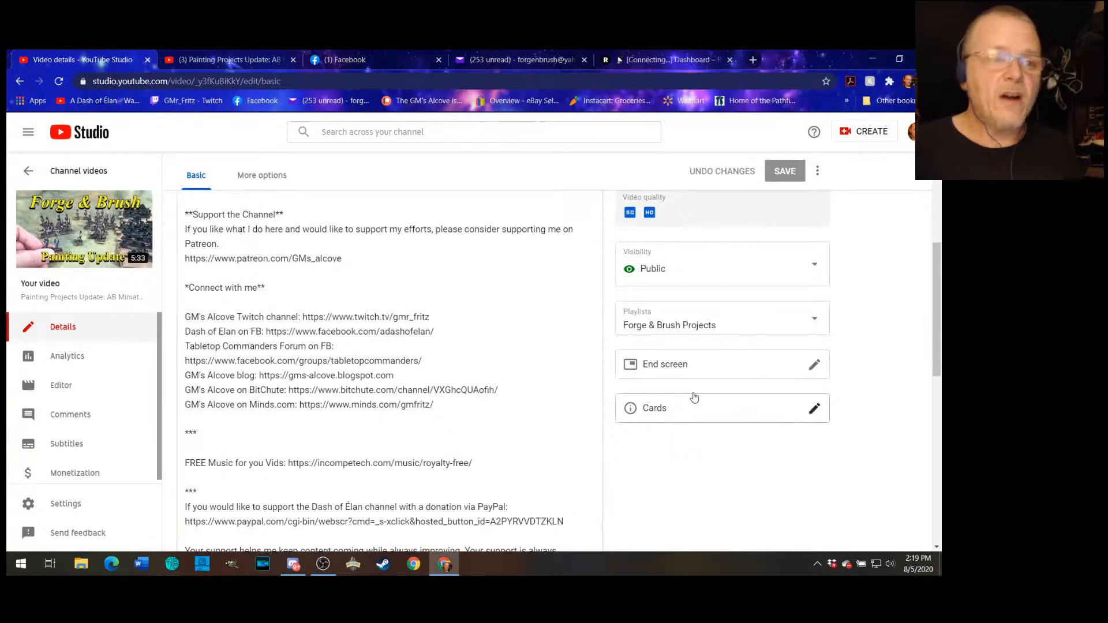